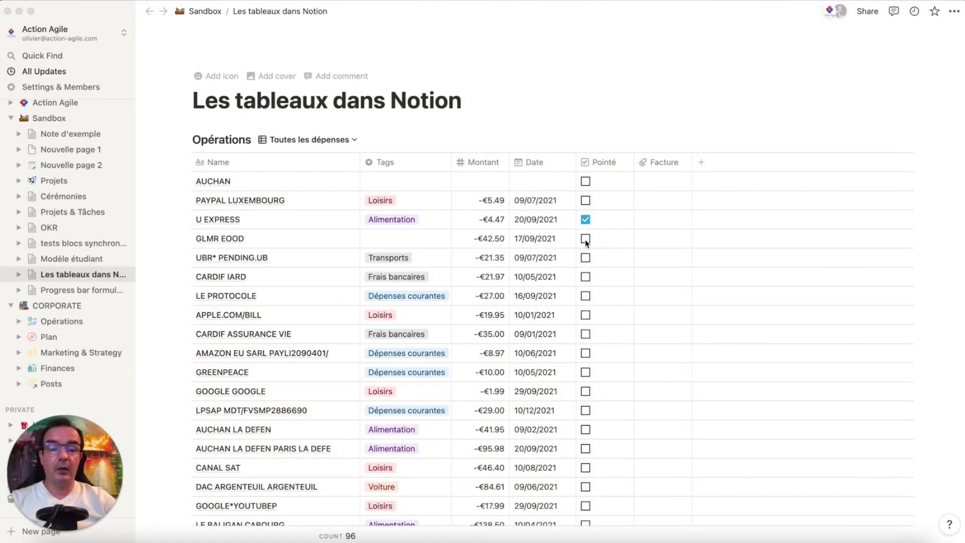
Insert an inline table below the page links under the Opérations table and title it Budgets.
scroll(586, 242, down, 20)
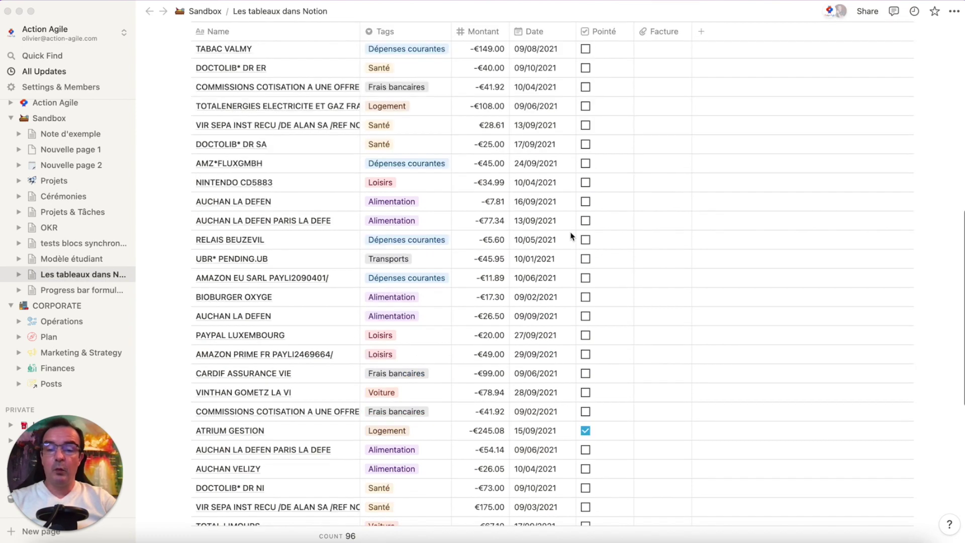
click(238, 420)
key(Return)
text(/inline)
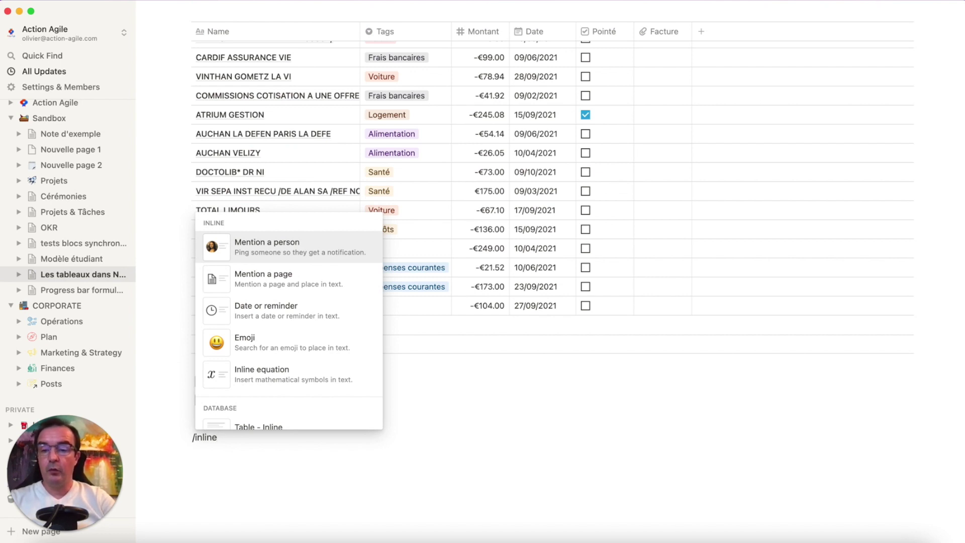
key(Down)
key(Down)
key(Down)
key(Down)
key(Down)
key(Return)
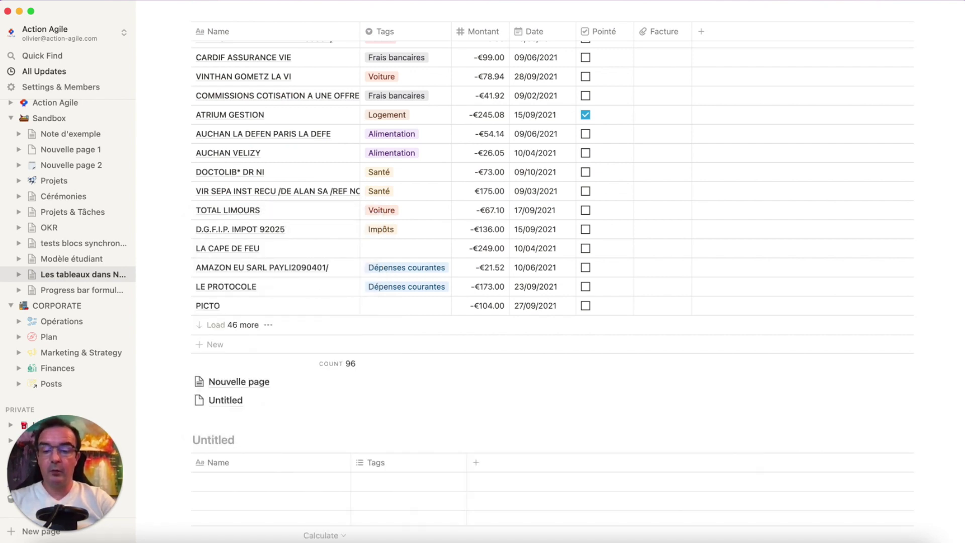
text(Budgets)
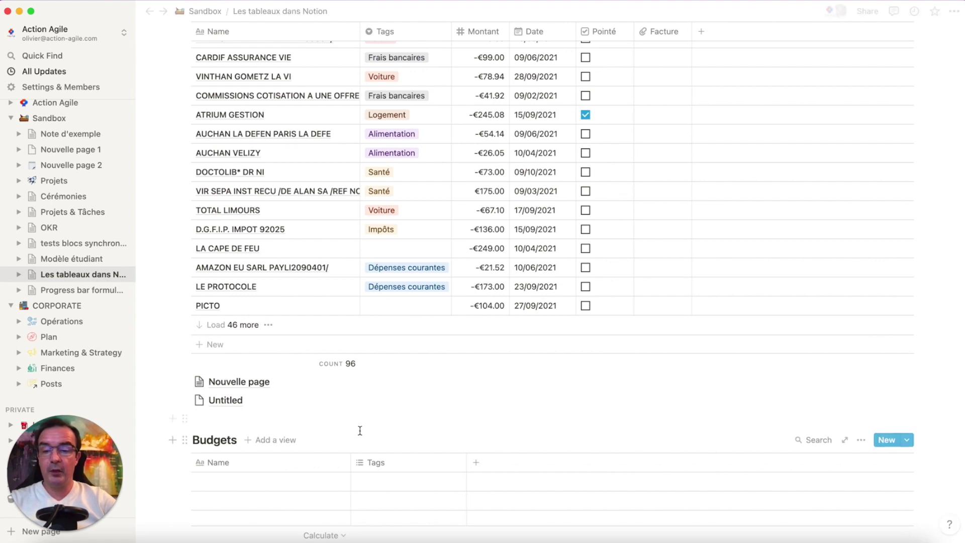
Name the first record of the Budgets table Alimentation Septembre 2021.
scroll(362, 431, up, 2)
scroll(319, 448, down, 3)
click(276, 463)
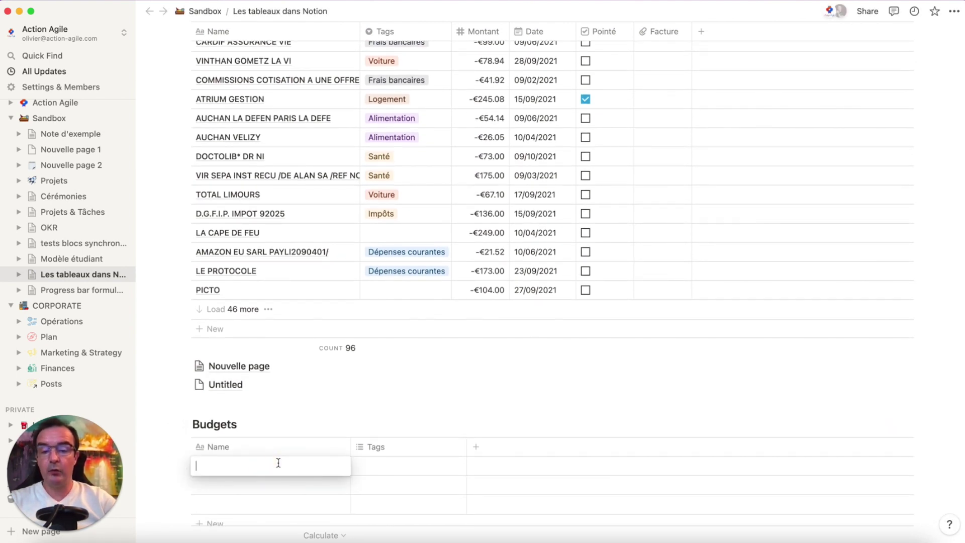
text(Alimentation Septem)
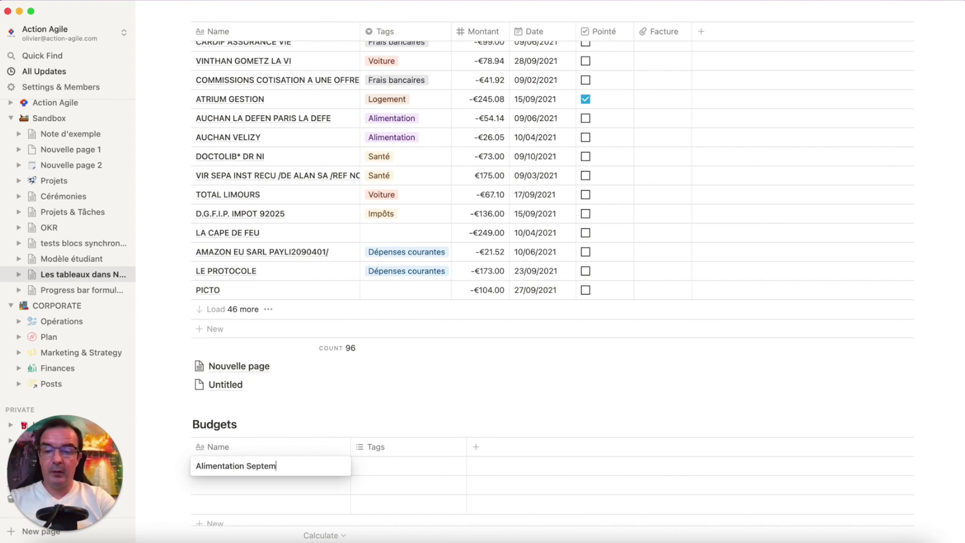
text(bre 2021)
key(Return)
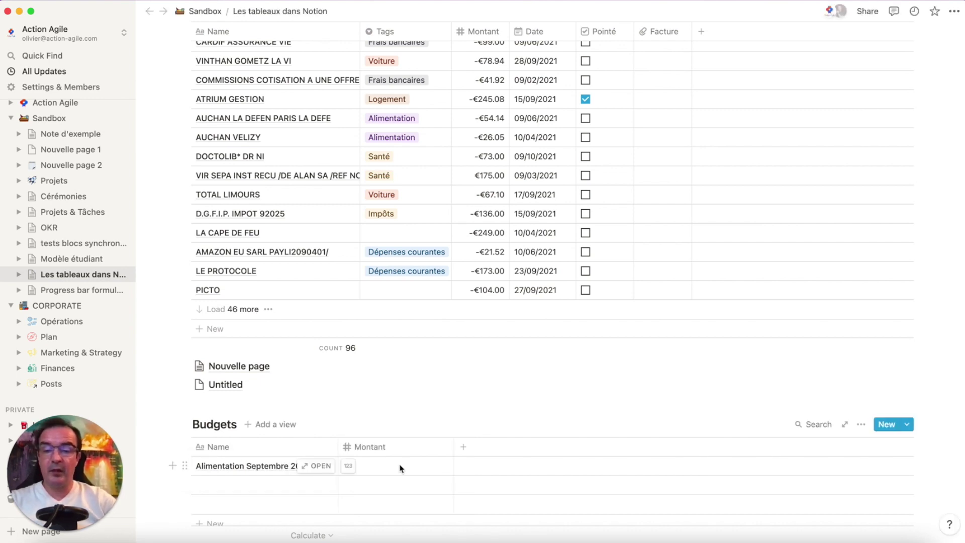
Set the Montant of Alimentation Septembre 2021 to 300 in euro format and narrow the Montant column.
click(402, 466)
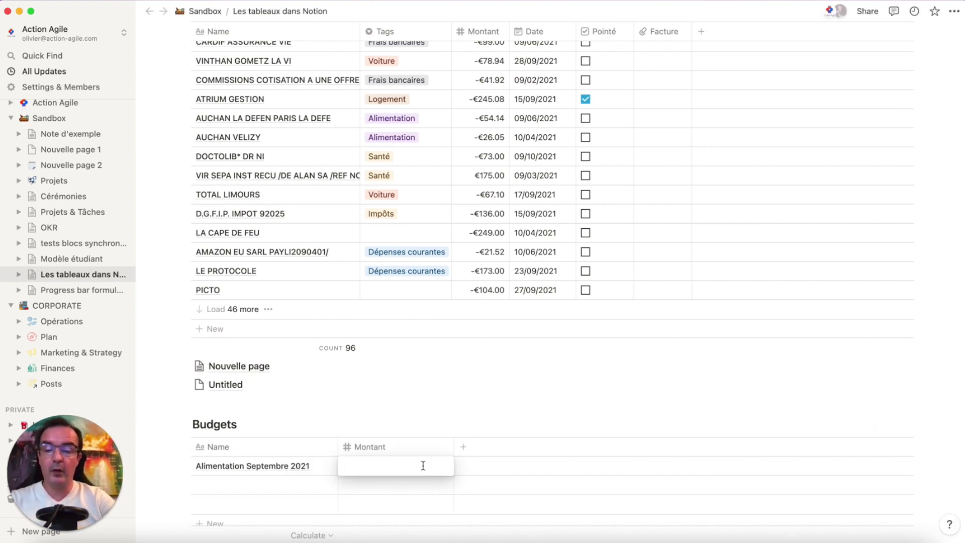
text(300)
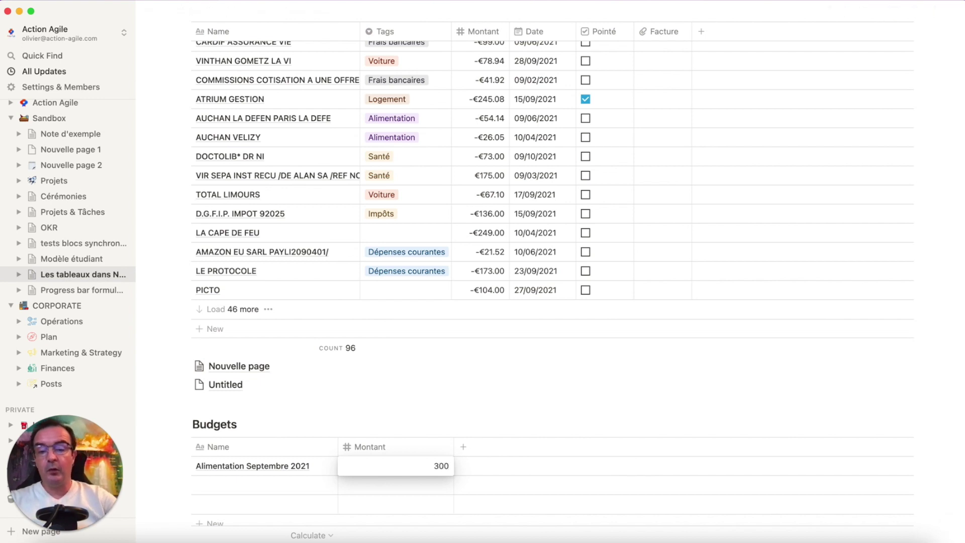
click(429, 416)
drag(453, 447, 408, 452)
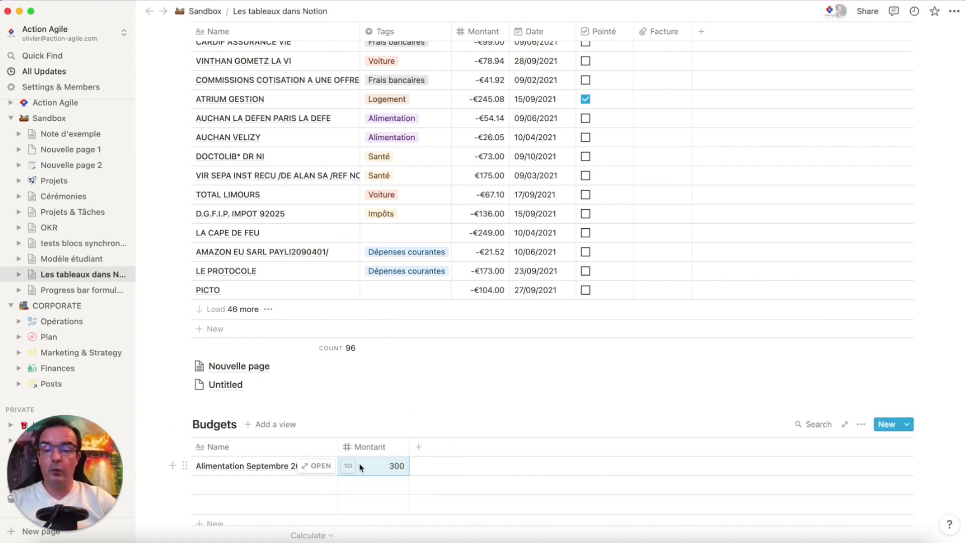
click(355, 468)
click(352, 198)
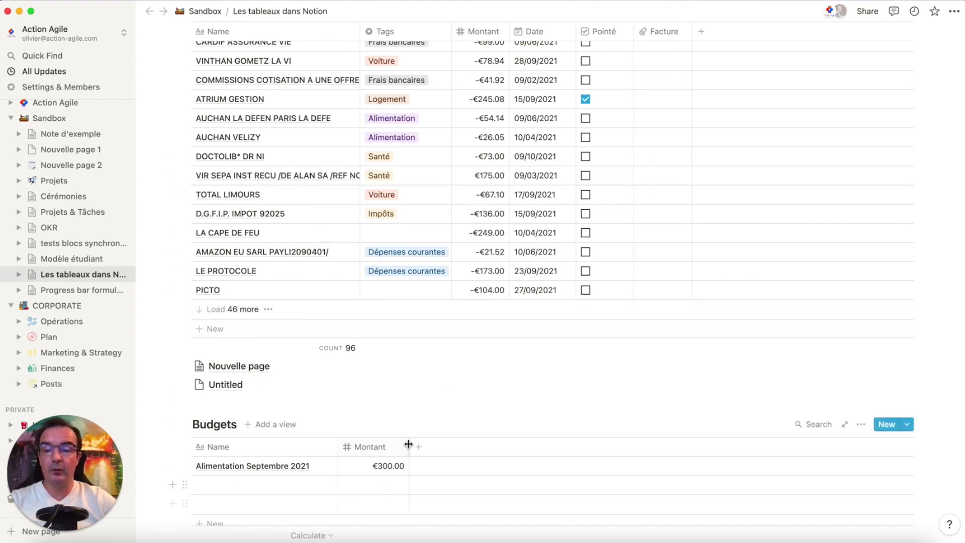
Add a new column named Budget after the Facture column in the Opérations table.
scroll(503, 355, up, 2)
scroll(507, 350, up, 4)
click(702, 35)
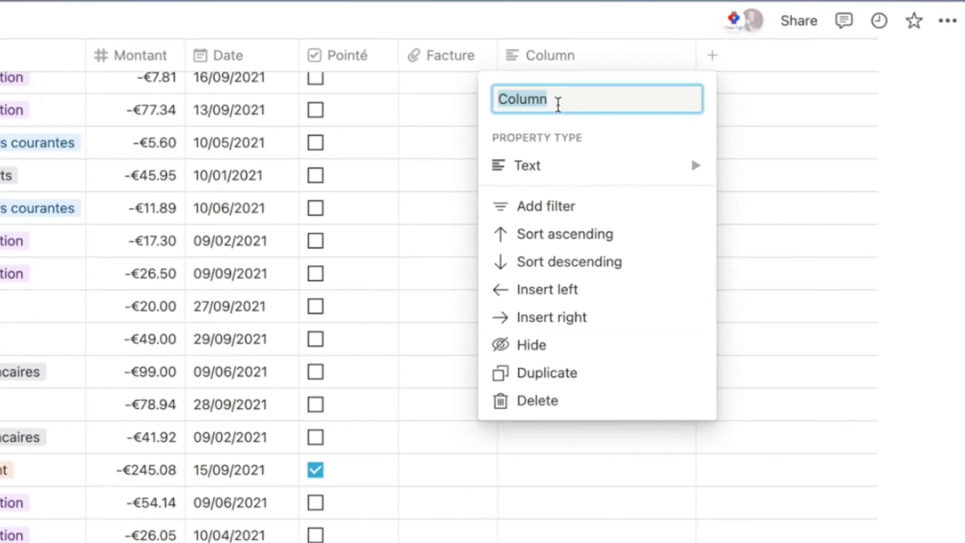
text(Budget)
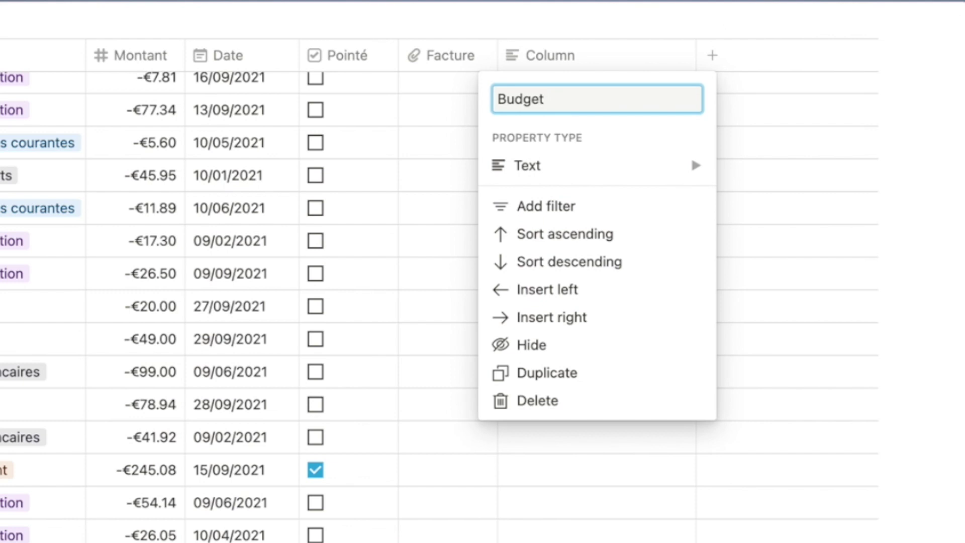
Make the Budget column a relation to the Budgets database located in Sandbox / Les tableaux dans Notion.
mouse_move(655, 179)
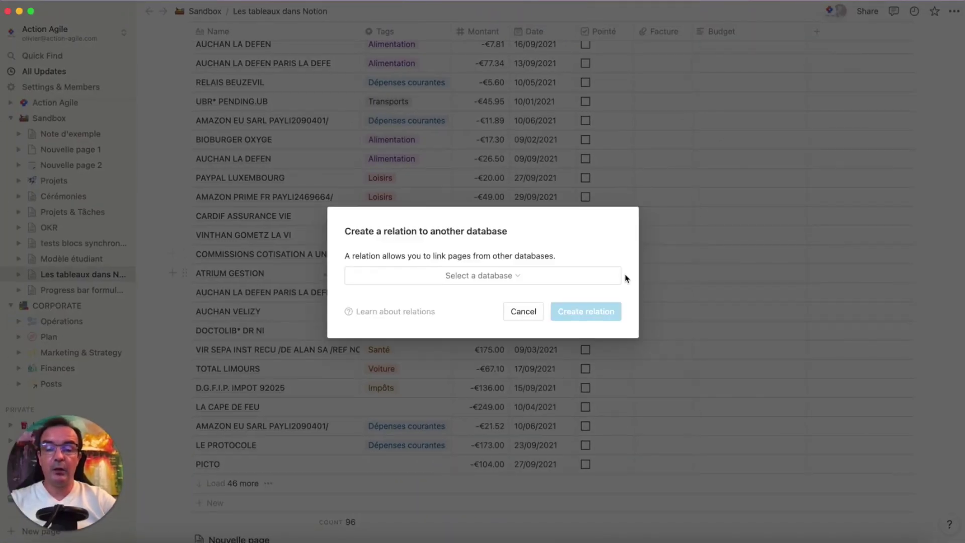
click(516, 277)
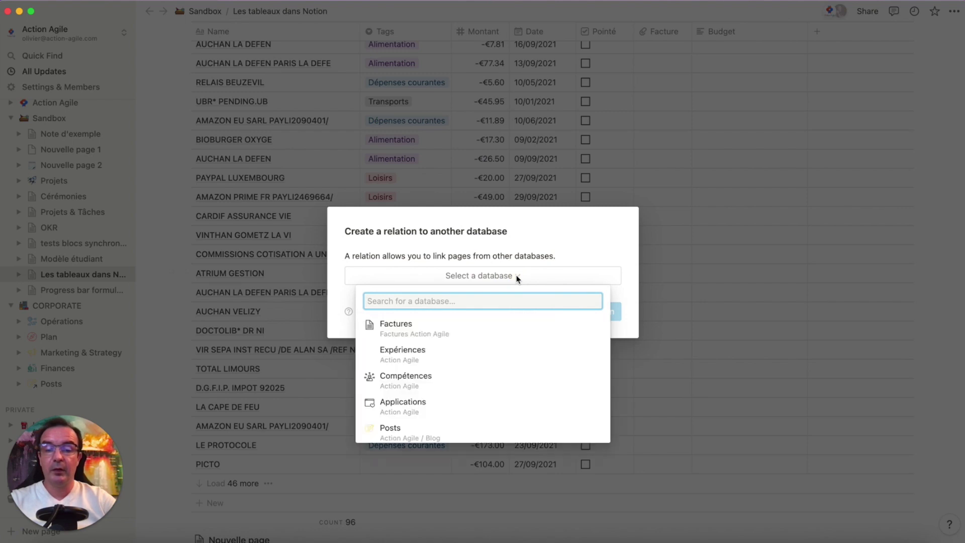
text(Budget)
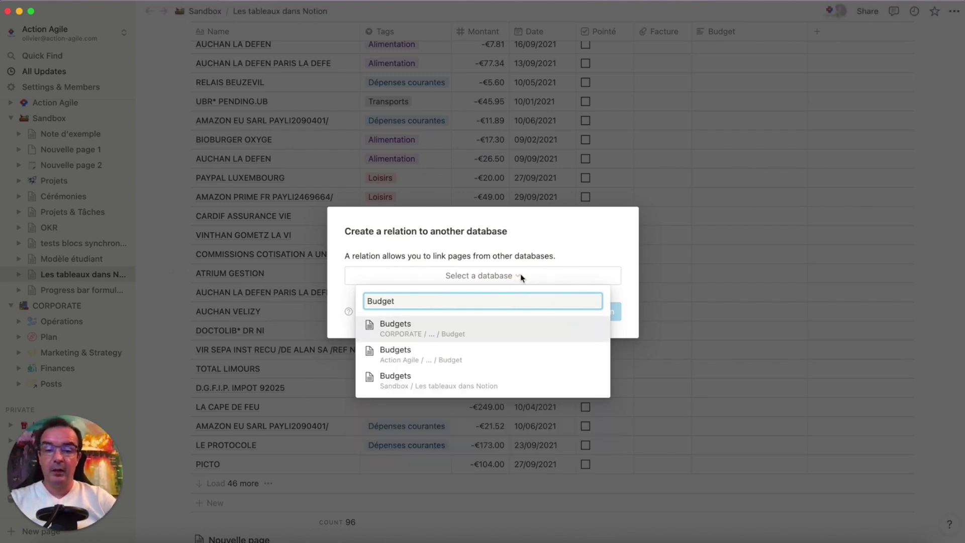
click(411, 385)
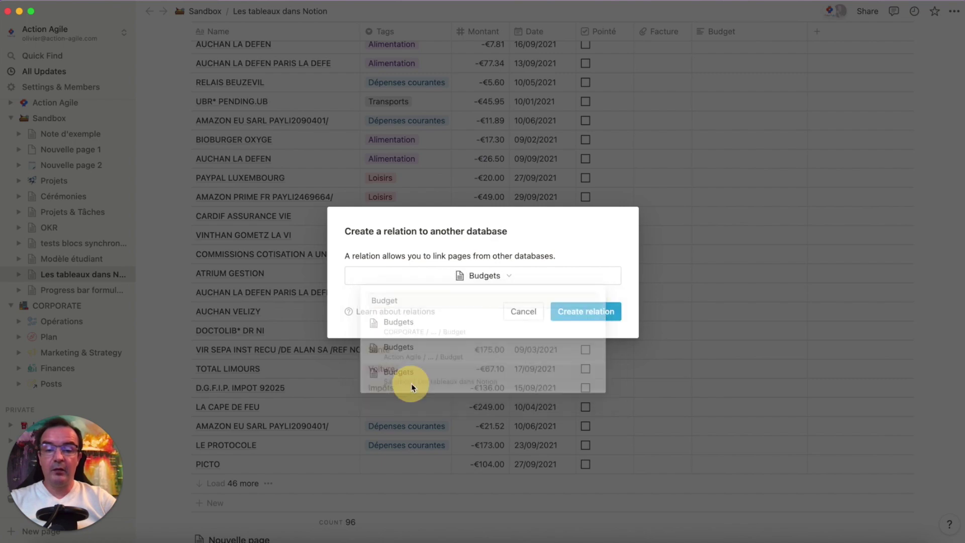
click(587, 316)
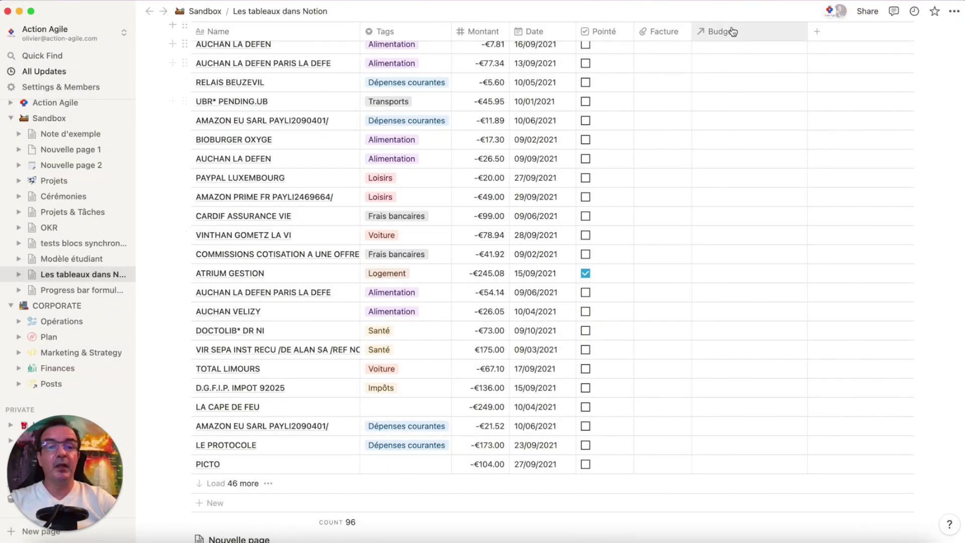
Link the AUCHAN LA DEFEN operation of 09/02/2021 to the Alimentation Septembre 2021 budget and widen the Budget column.
scroll(721, 88, up, 5)
scroll(721, 88, up, 7)
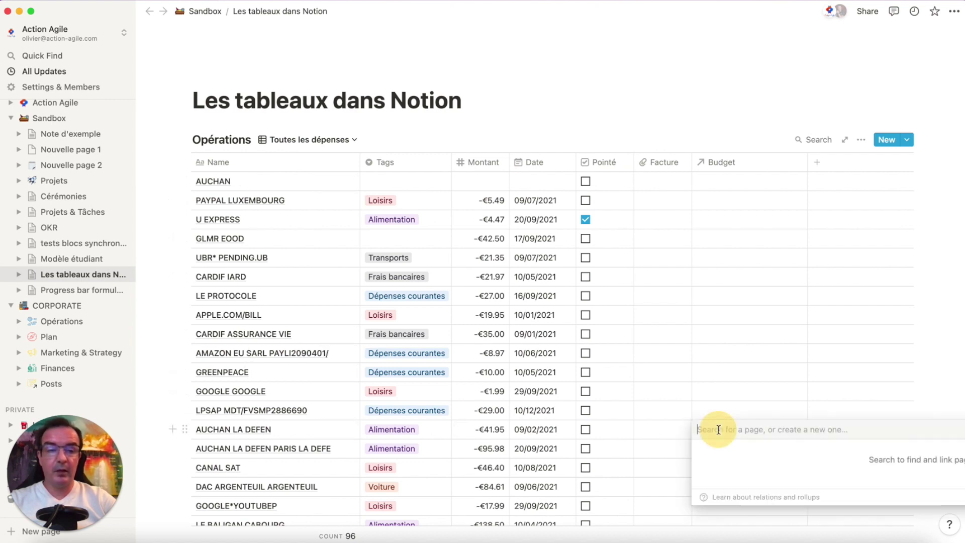
click(719, 429)
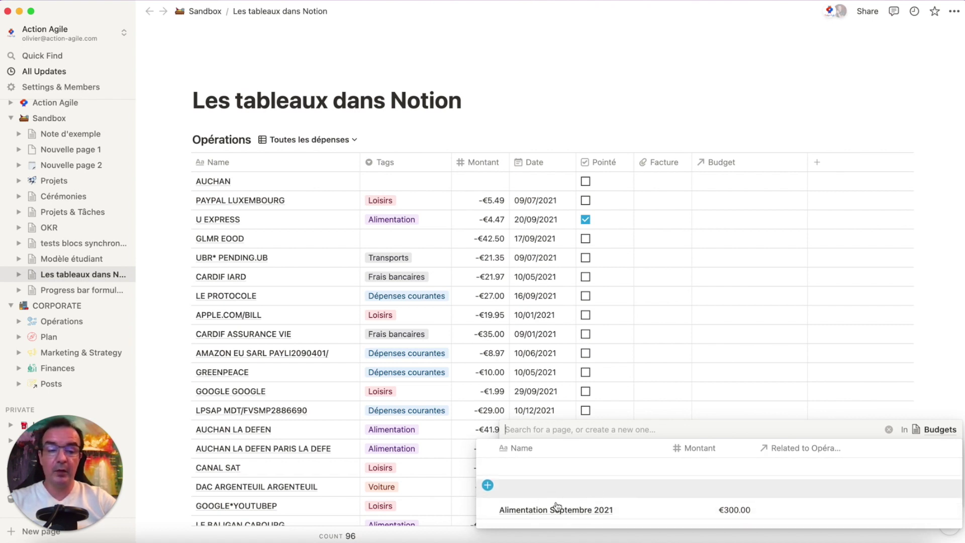
click(605, 514)
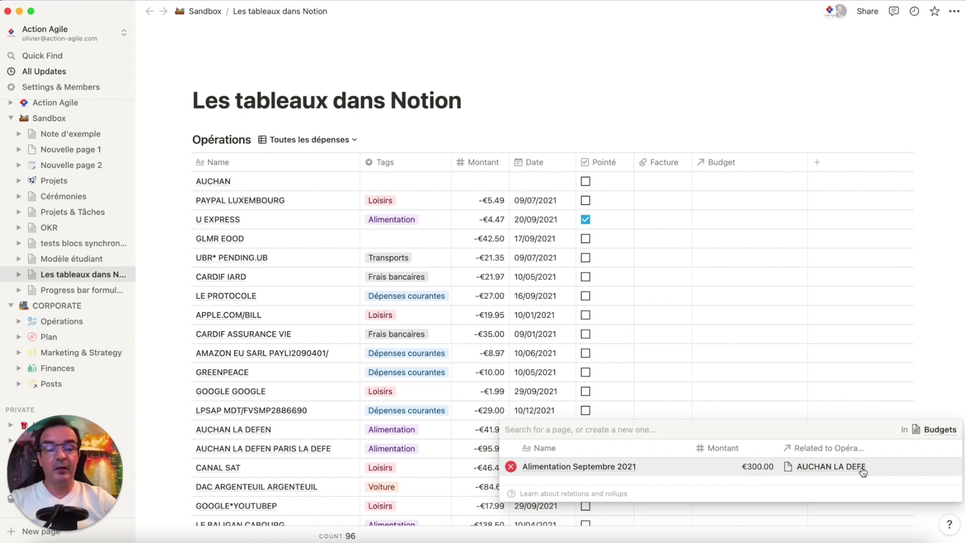
click(744, 125)
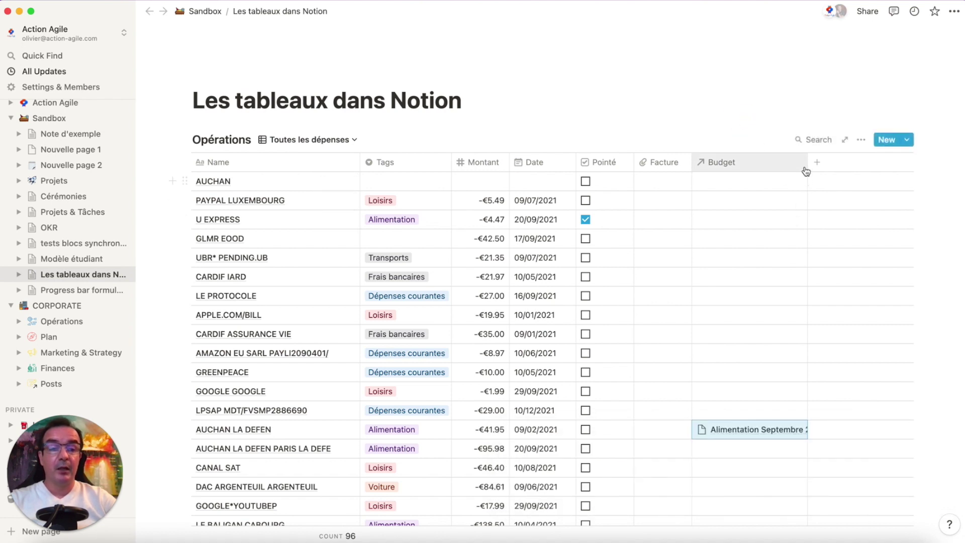
drag(808, 162, 840, 163)
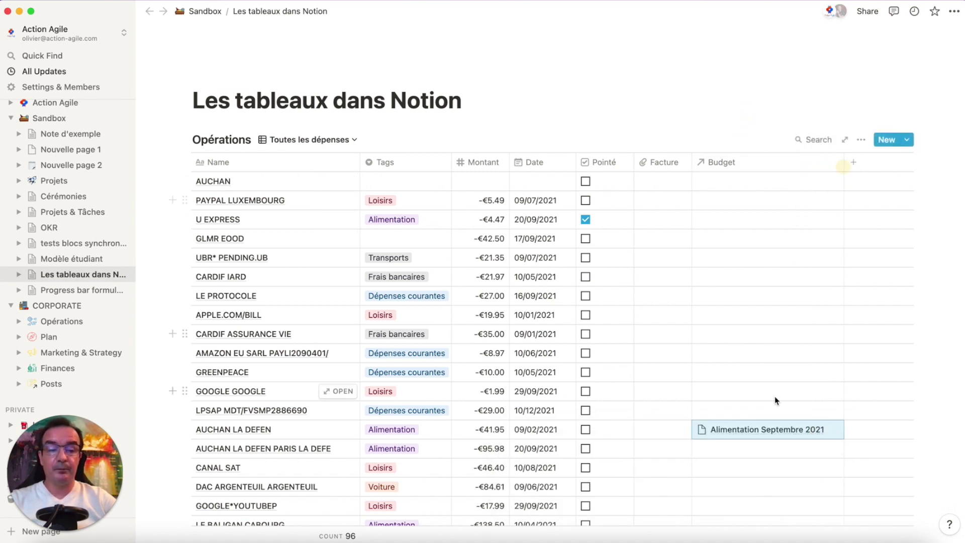
click(710, 436)
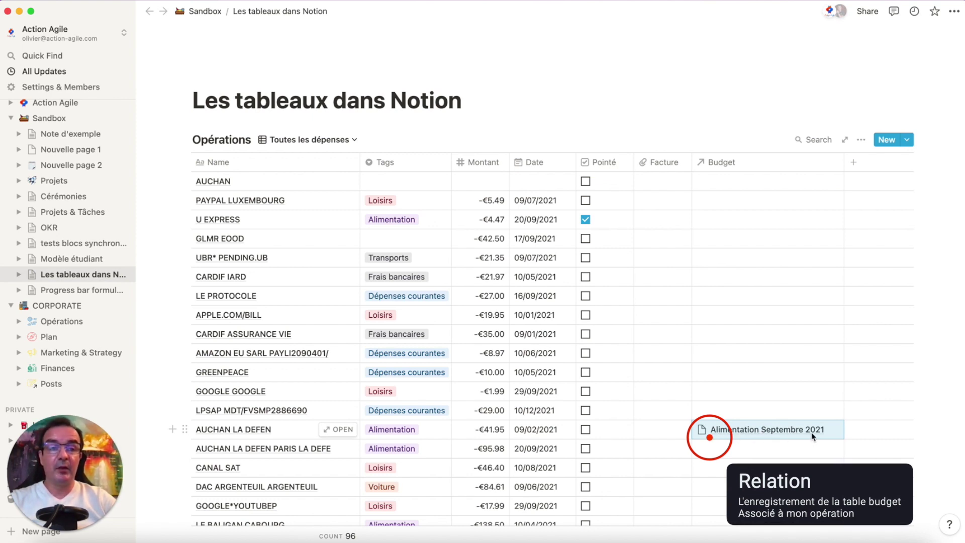
Expand the subpages of Les tableaux dans Notion and widen the Related to Opérations (Budget) column in Budgets.
scroll(759, 434, down, 10)
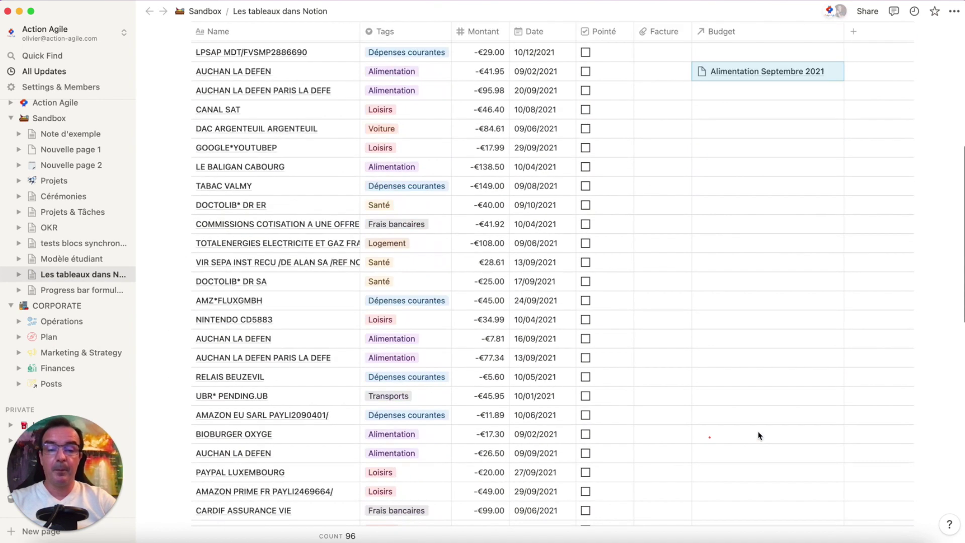
scroll(759, 435, down, 8)
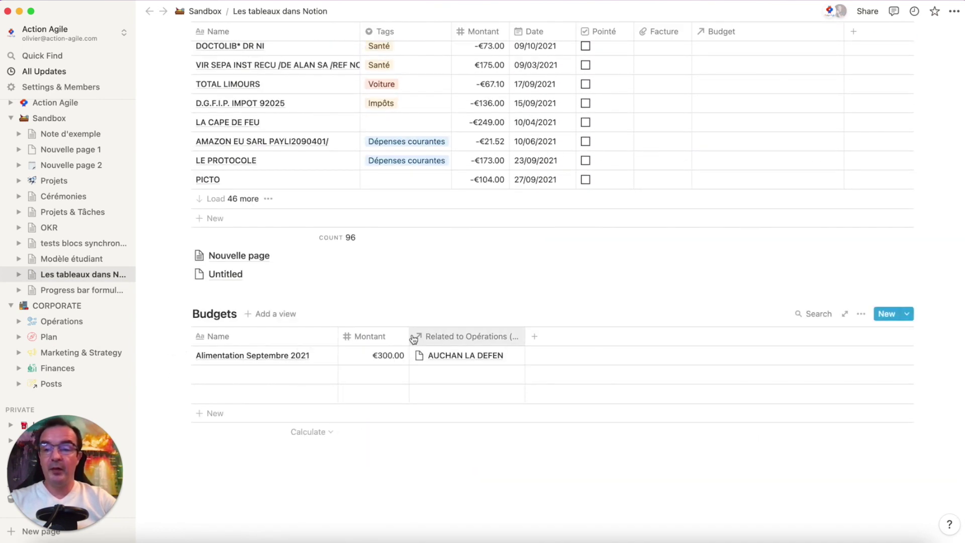
click(18, 274)
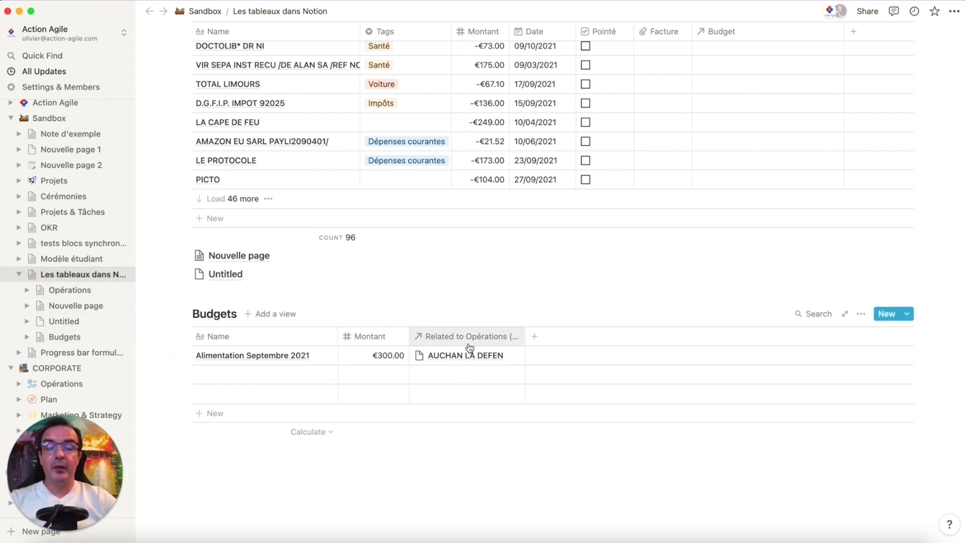
drag(525, 336, 565, 336)
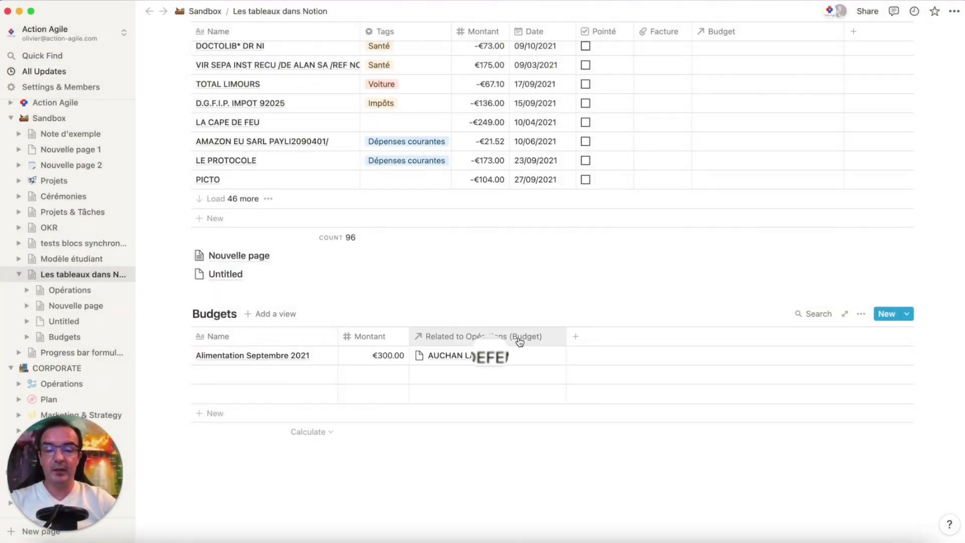
Open the AUCHAN LA DEFEN record from the Alimentation Septembre 2021 relation, examine its properties and close it.
click(468, 355)
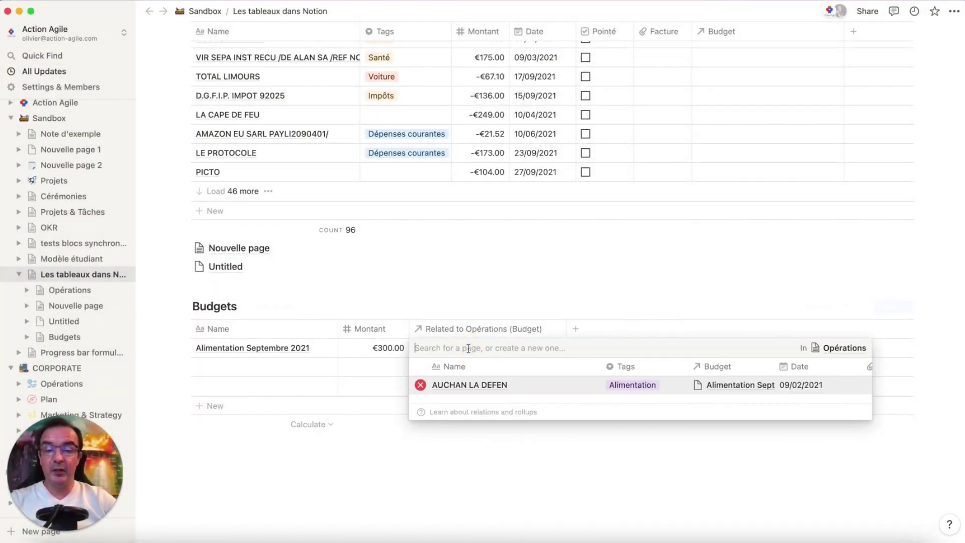
click(471, 388)
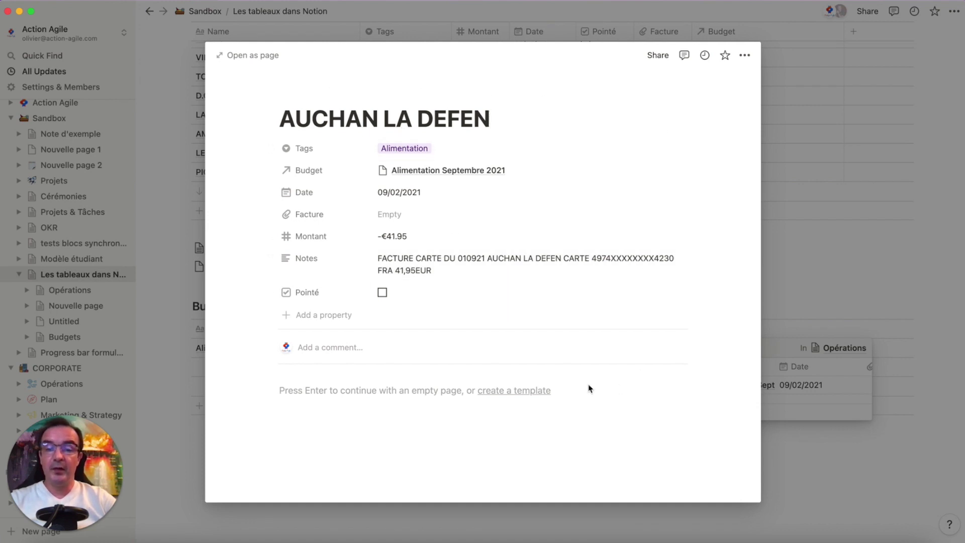
click(893, 283)
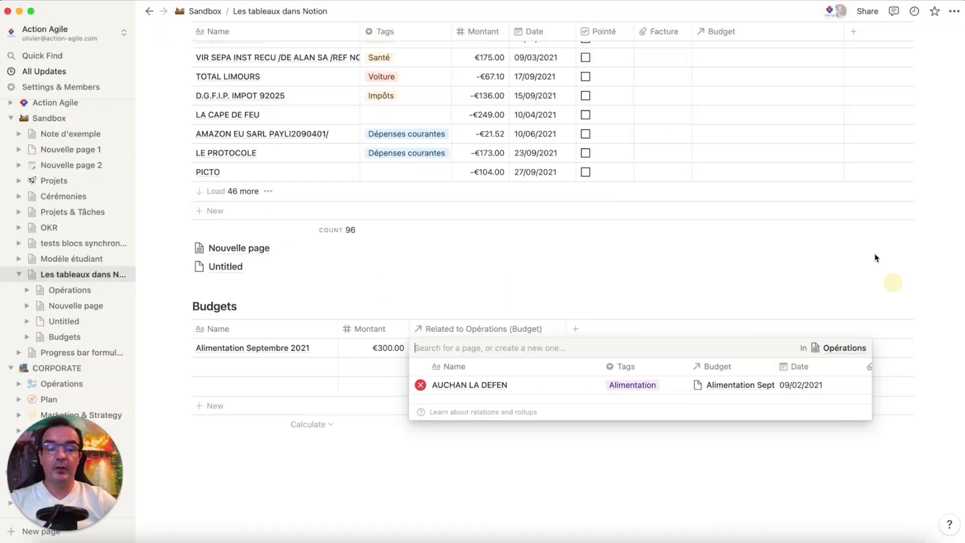
click(874, 249)
Link the AUCHAN LA DEFEN PARIS LA DEFE operation of 20/09/2021 and AUCHAN LA DEFEN of 16/09/2021 to the Alimentation Septembre 2021 budget.
scroll(849, 211, up, 7)
scroll(849, 210, up, 6)
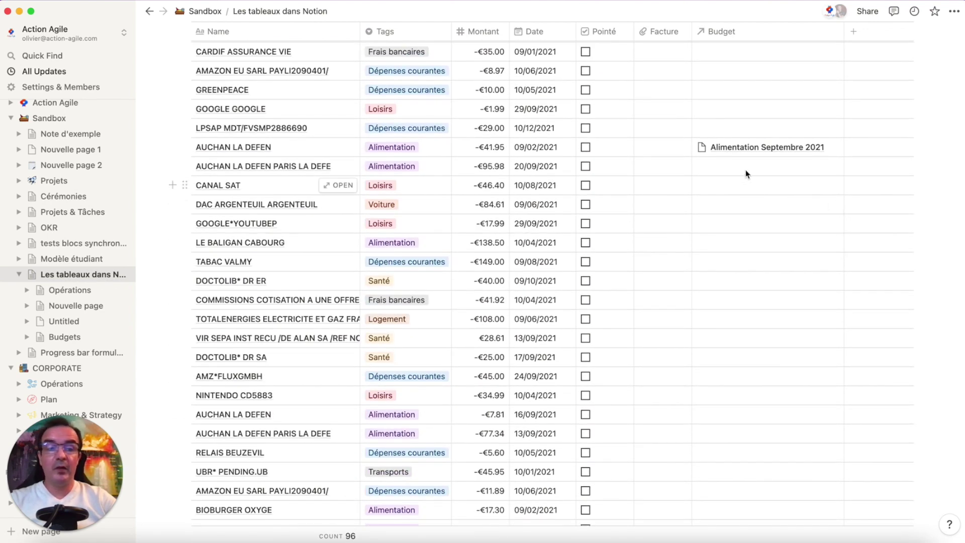
click(747, 174)
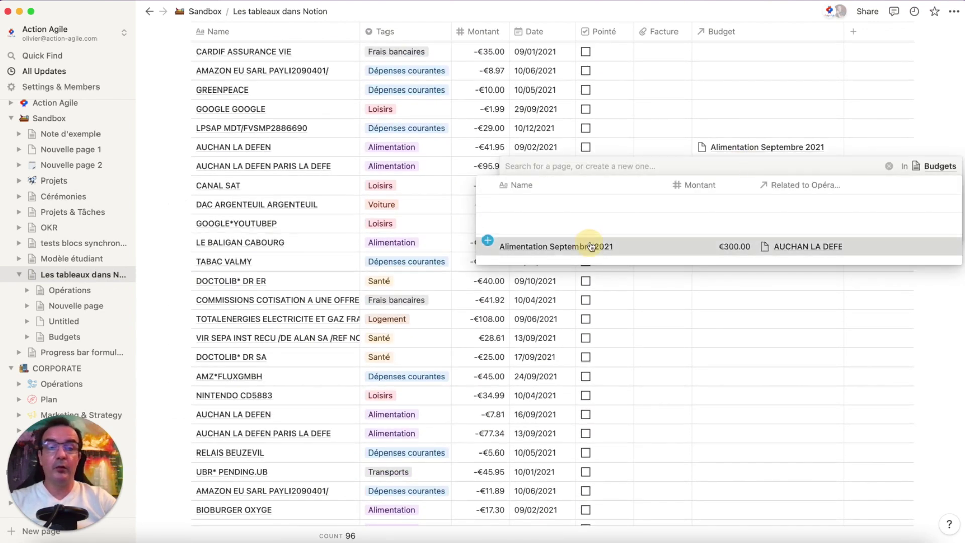
click(591, 247)
key(Escape)
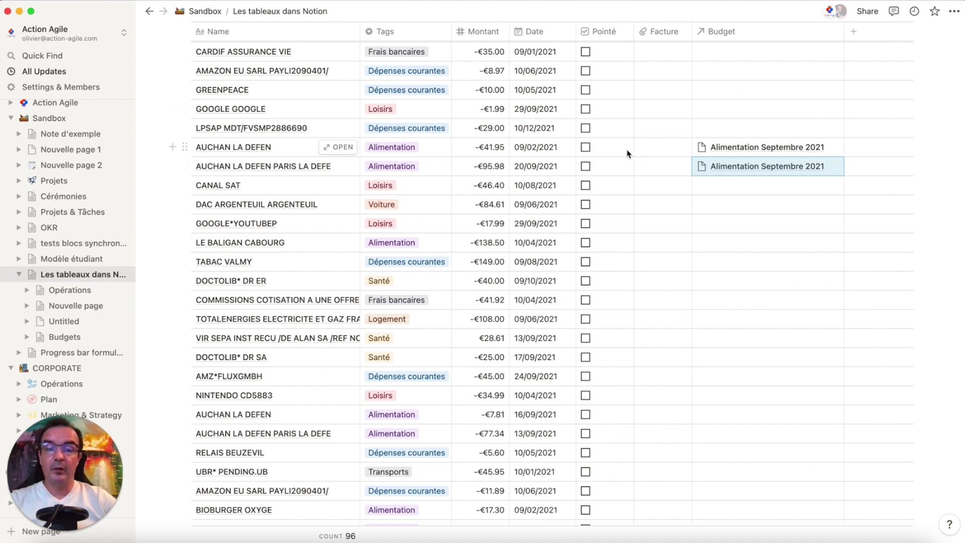
click(724, 415)
click(556, 495)
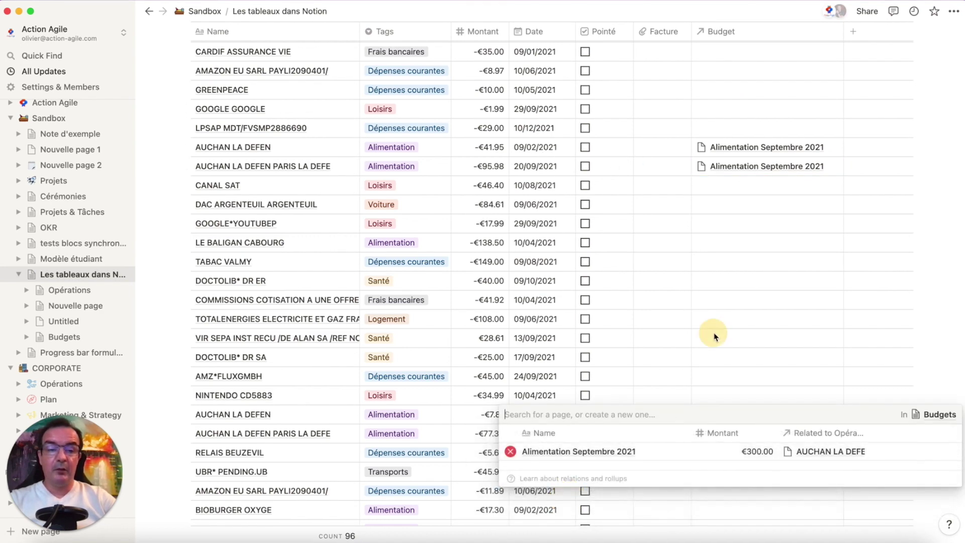
Close the budget picker in Opérations and widen the Related to Opérations (Budget) column in the Budgets table.
key(Escape)
scroll(760, 317, down, 15)
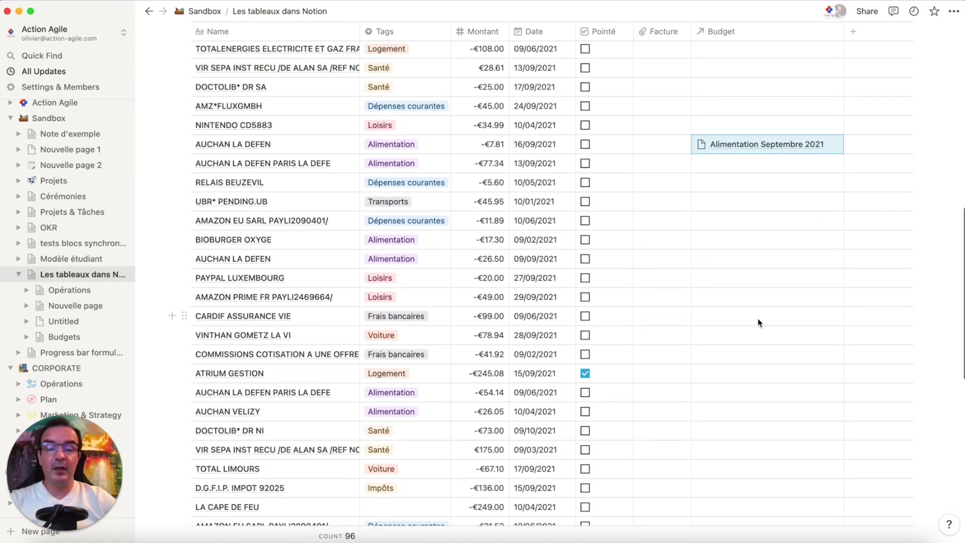
scroll(759, 323, down, 2)
drag(565, 347, 588, 350)
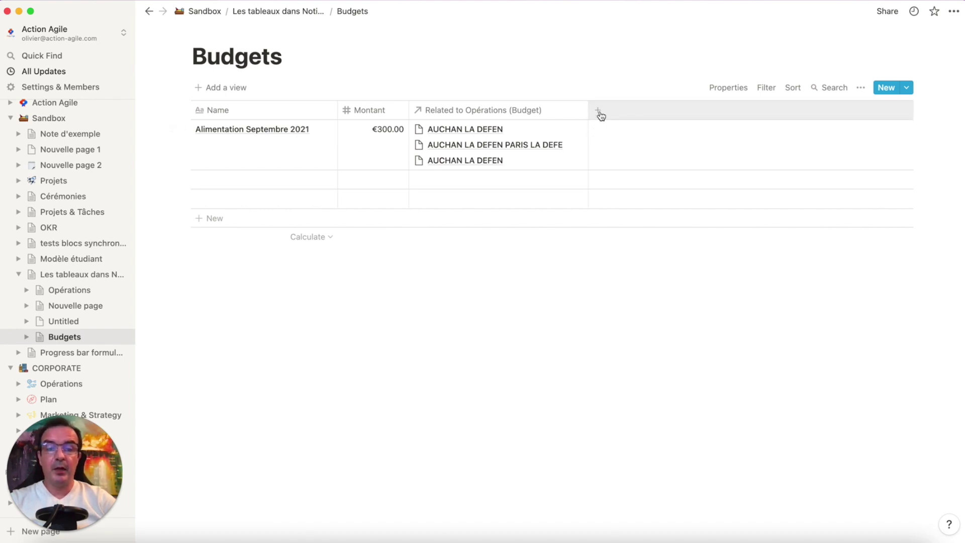
Name the first empty row of the Budgets table Alimentation.
click(247, 181)
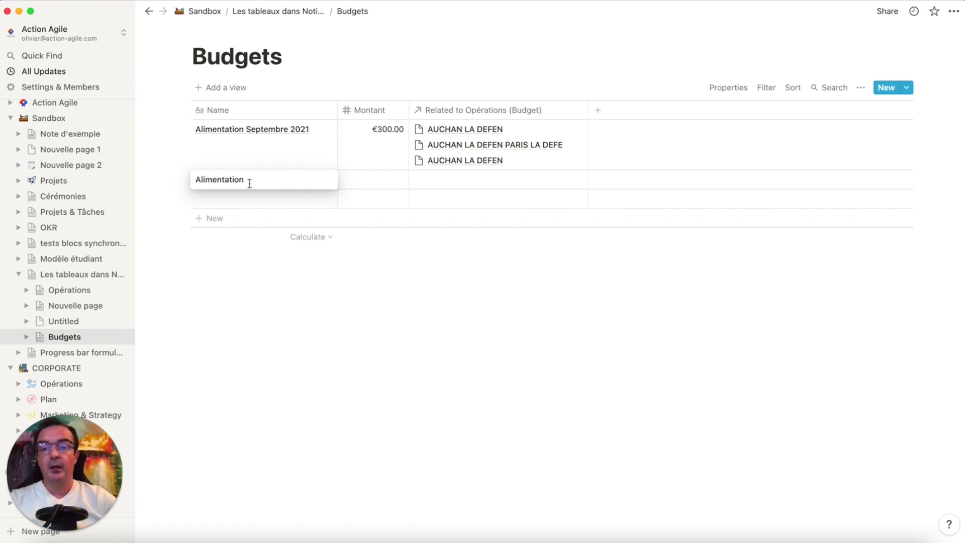
text(Alimentation)
key(Return)
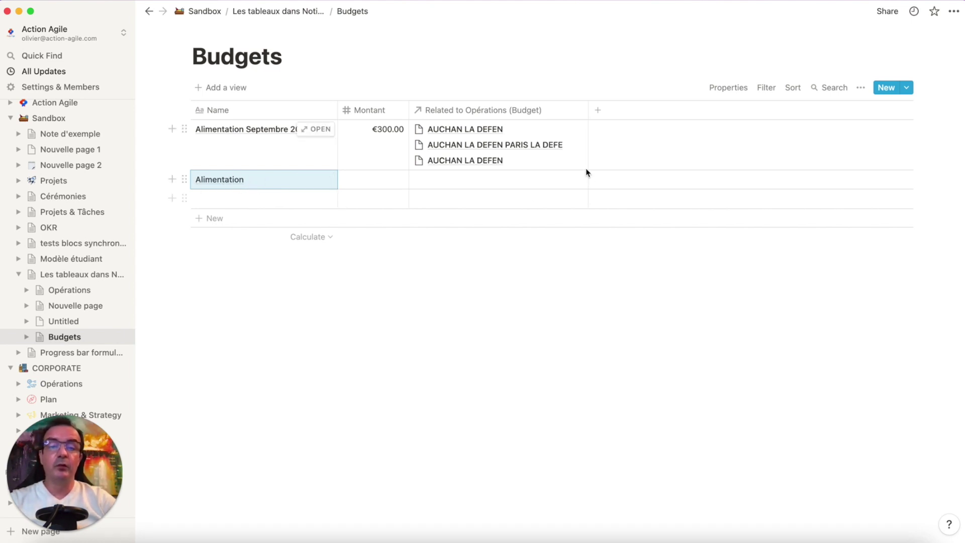
Add a relation column linking Budgets to itself, with the Create a new property option that syncs both ways.
click(598, 113)
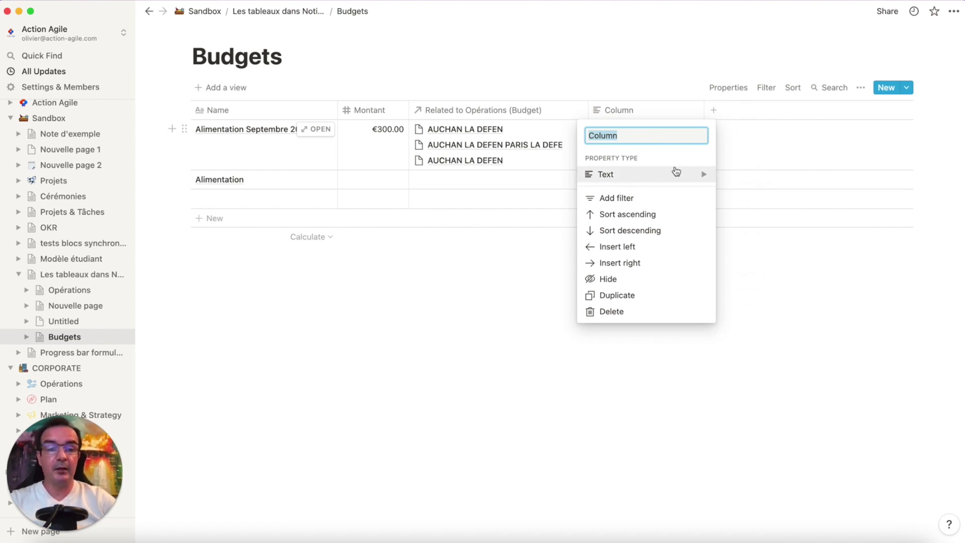
mouse_move(675, 172)
click(751, 285)
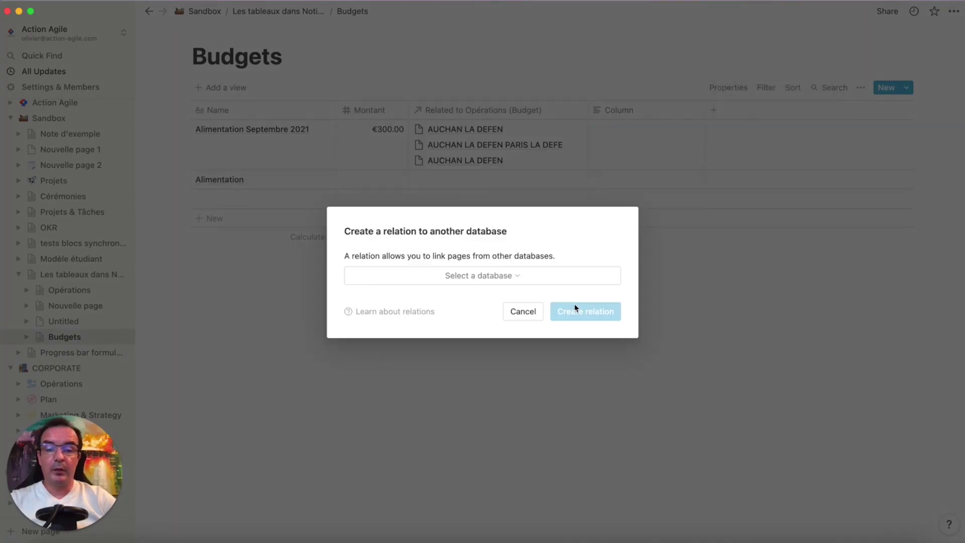
click(511, 273)
text(Budget)
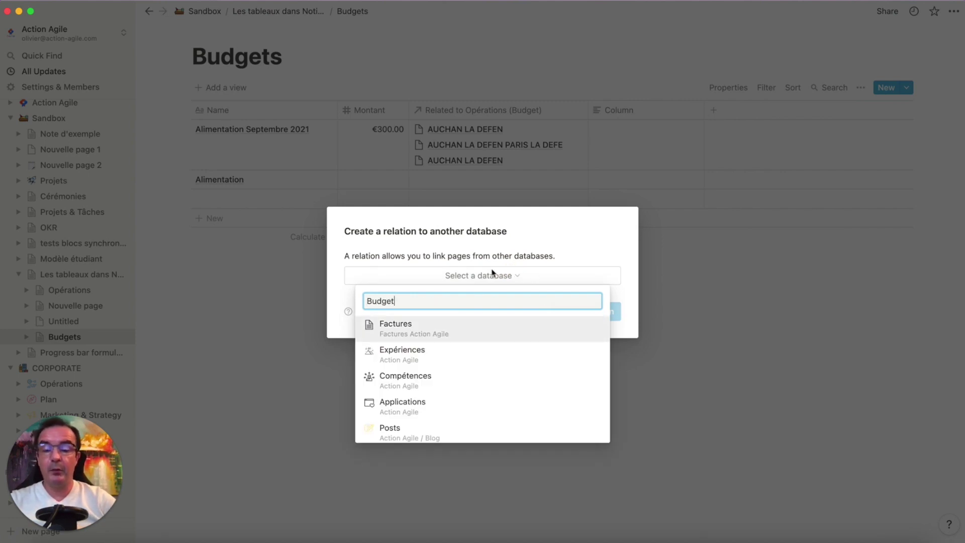
click(415, 388)
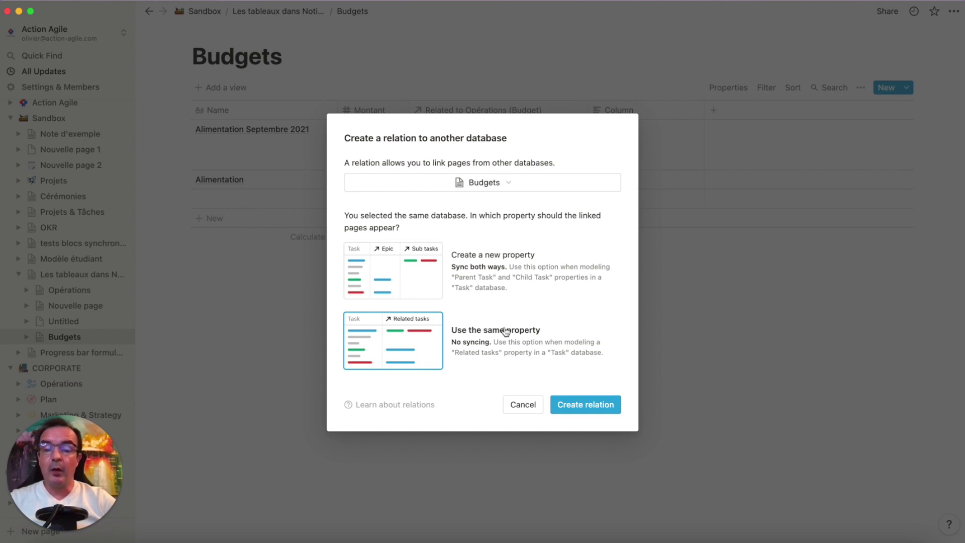
click(417, 278)
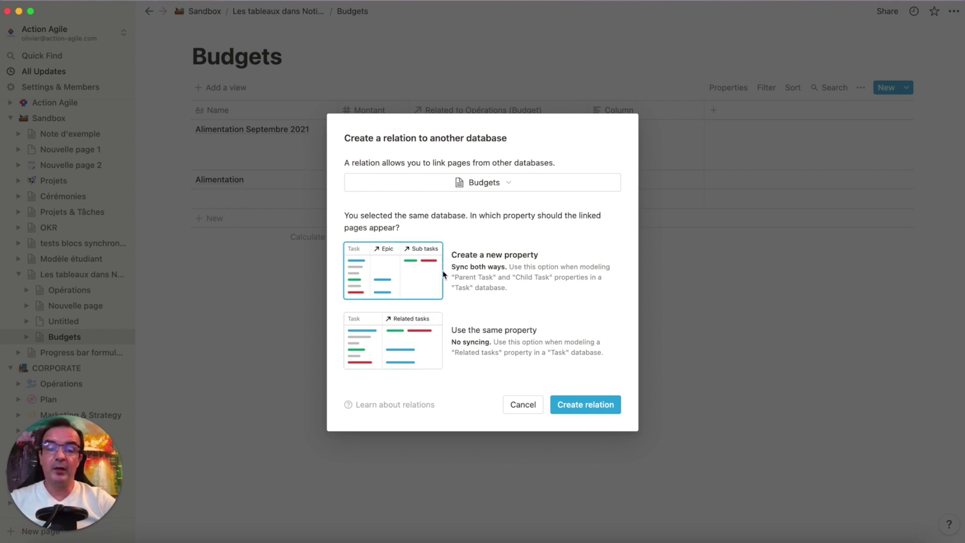
click(599, 404)
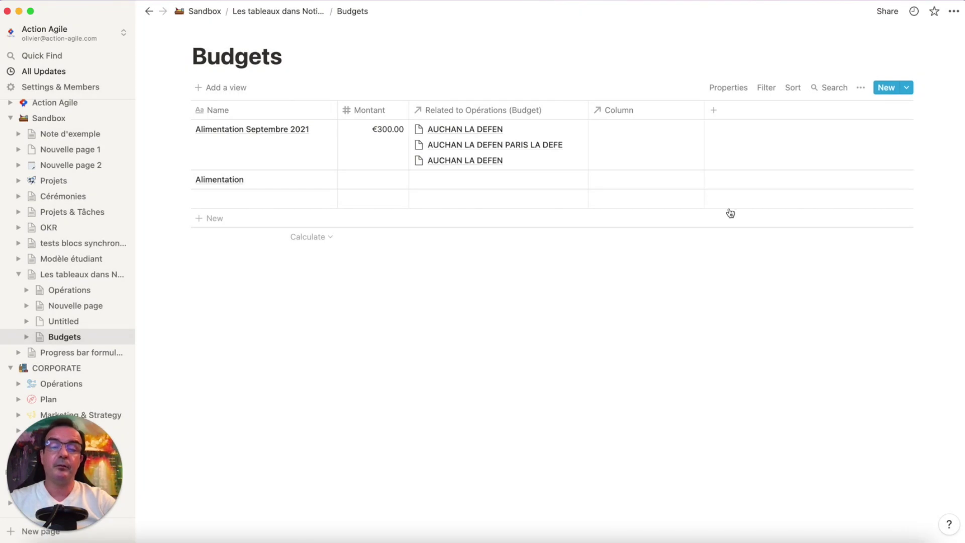
Rename the new self-relation column Parent and its synced counterpart Enfants.
click(638, 117)
text(P)
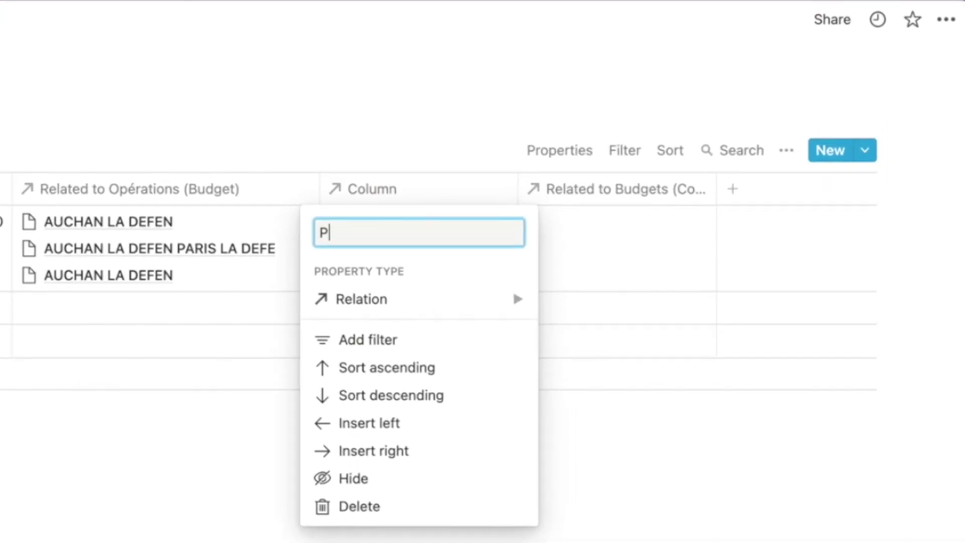
text(arent)
click(405, 88)
click(623, 196)
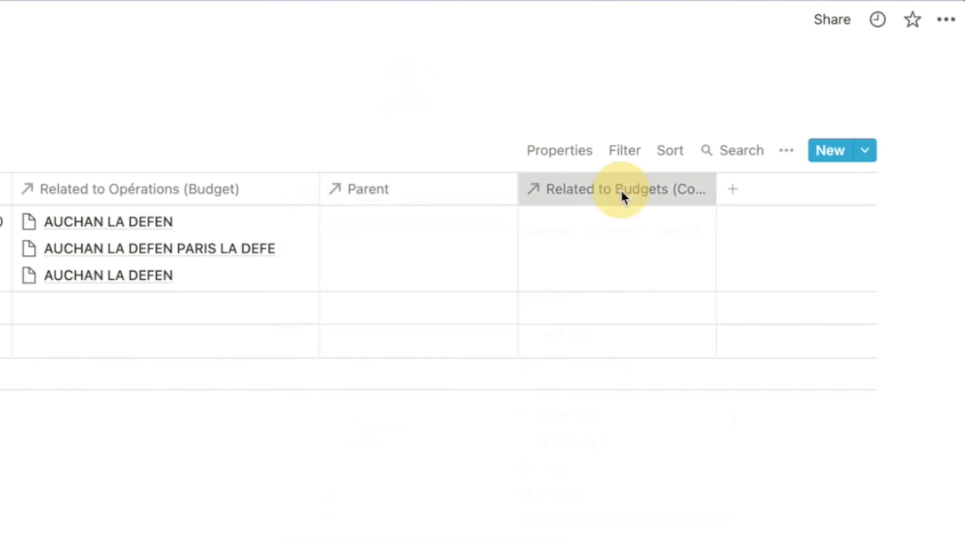
text(Enfants)
click(412, 123)
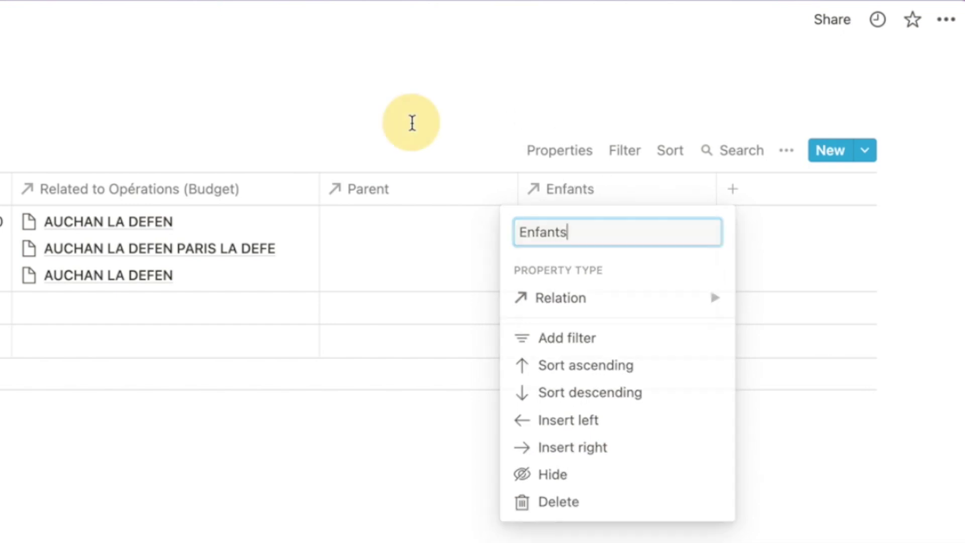
Set Alimentation as the Parent of Alimentation Septembre 2021 and widen the Enfants column.
click(415, 217)
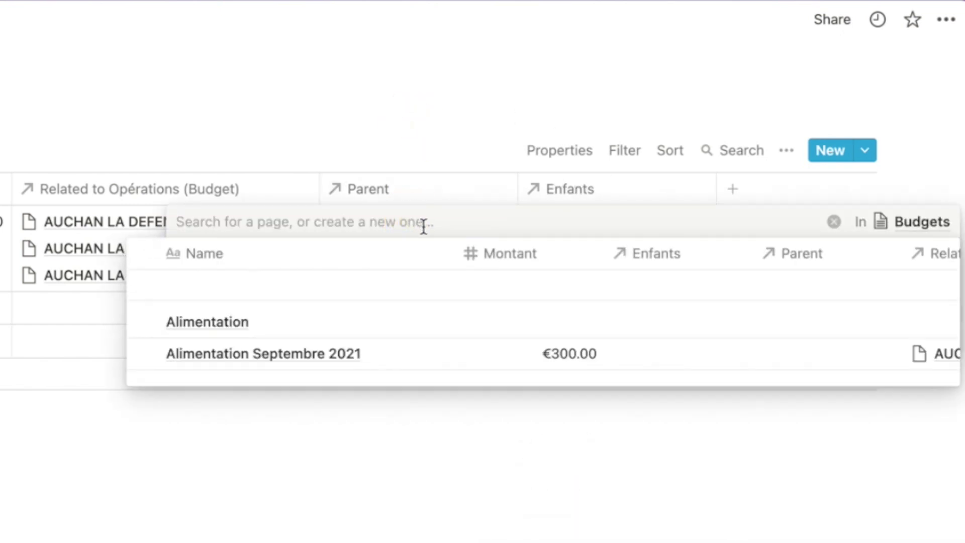
click(226, 323)
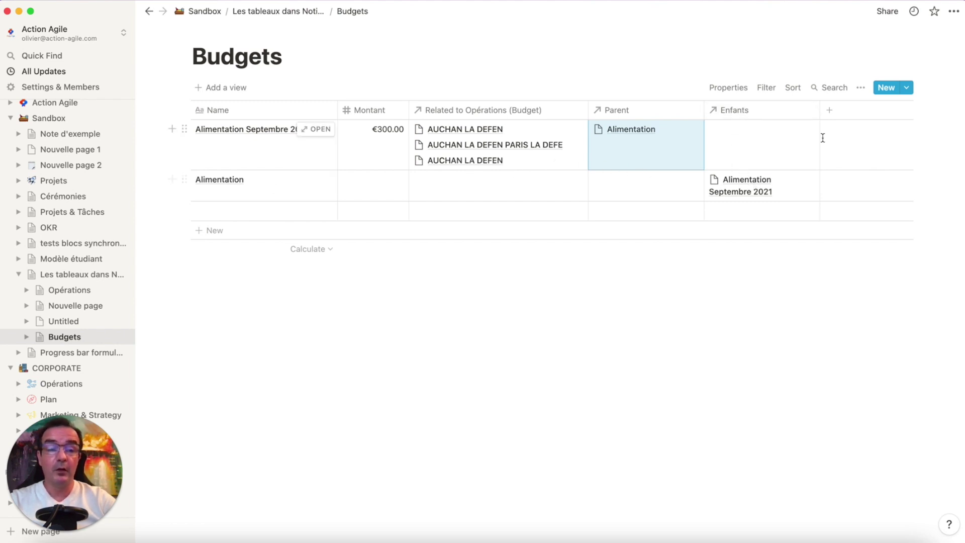
click(824, 118)
drag(828, 121, 849, 115)
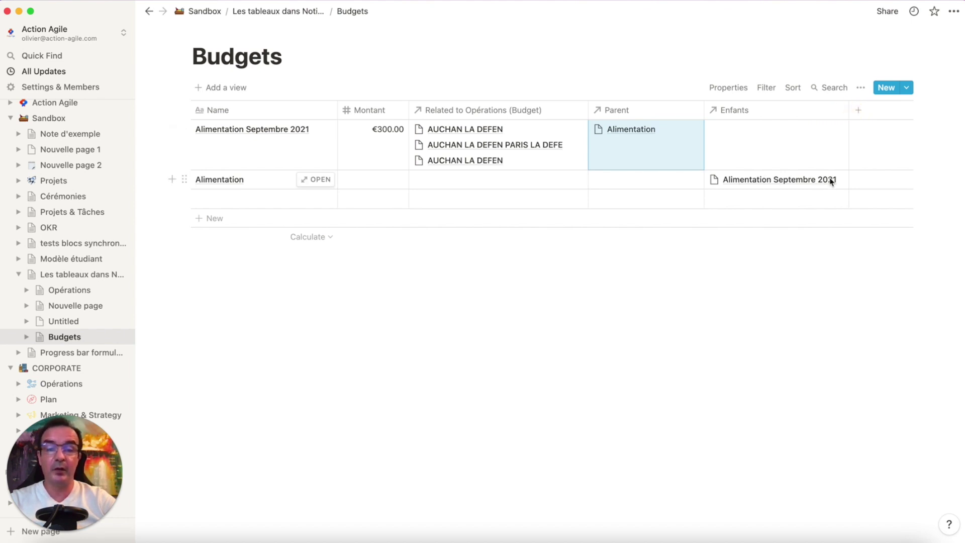
Fill the empty Budgets row with the name Alimentation Octobre 2021 and a Montant of 250.
click(246, 199)
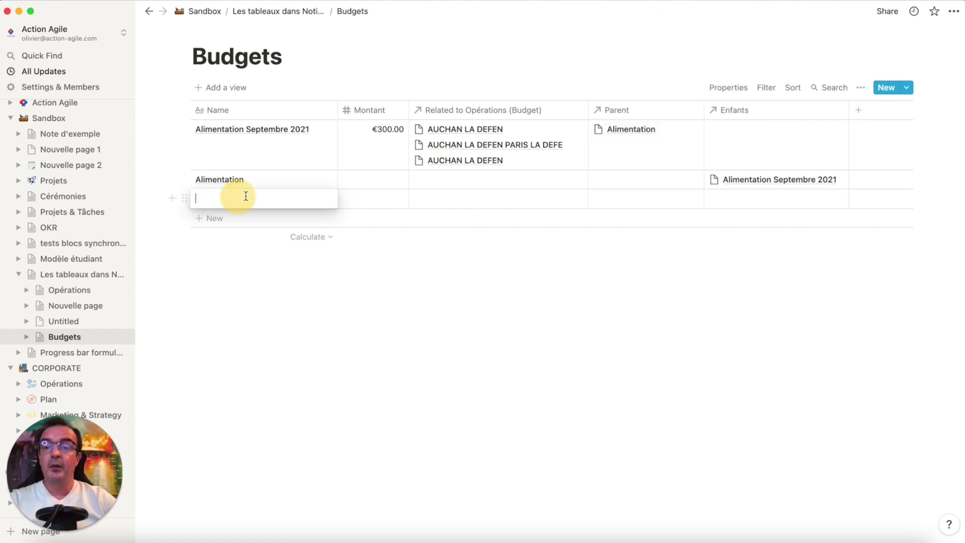
text(Alimentation Octobre )
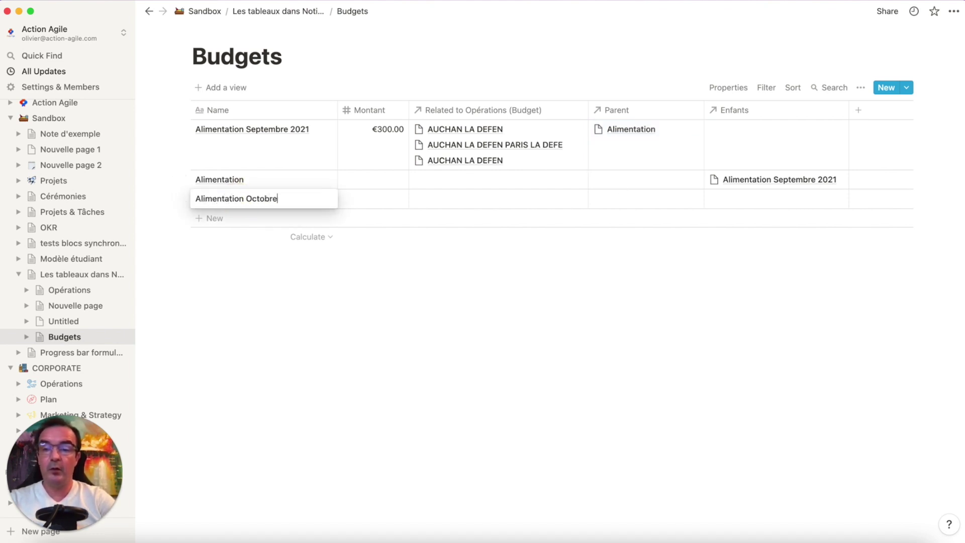
text(2021)
click(379, 205)
click(380, 202)
text(250)
key(Return)
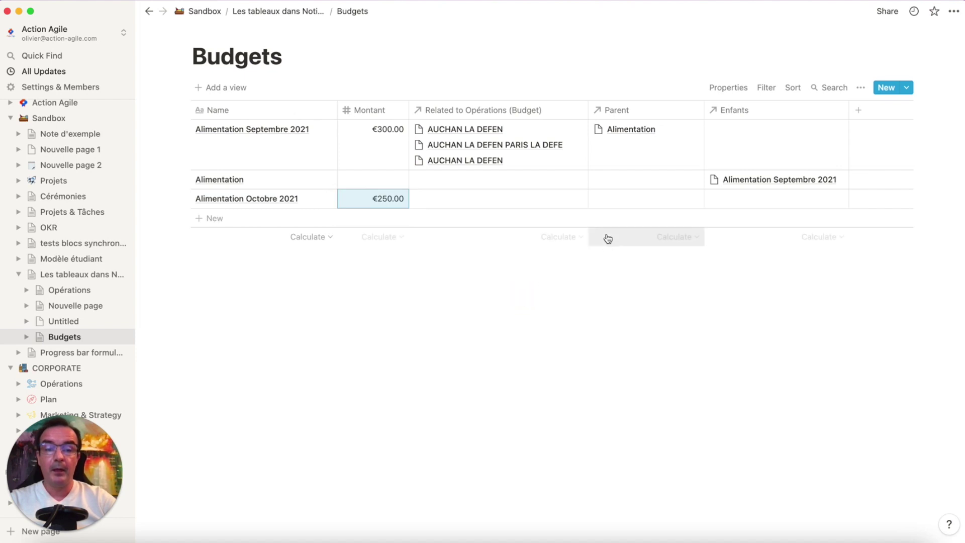
Set Alimentation as the Parent of Alimentation Octobre 2021.
click(632, 201)
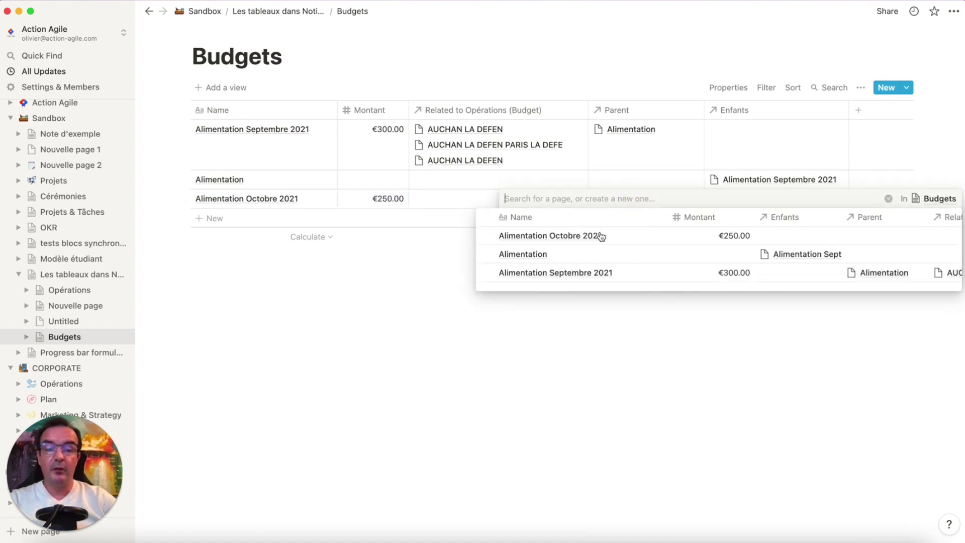
click(545, 252)
click(443, 283)
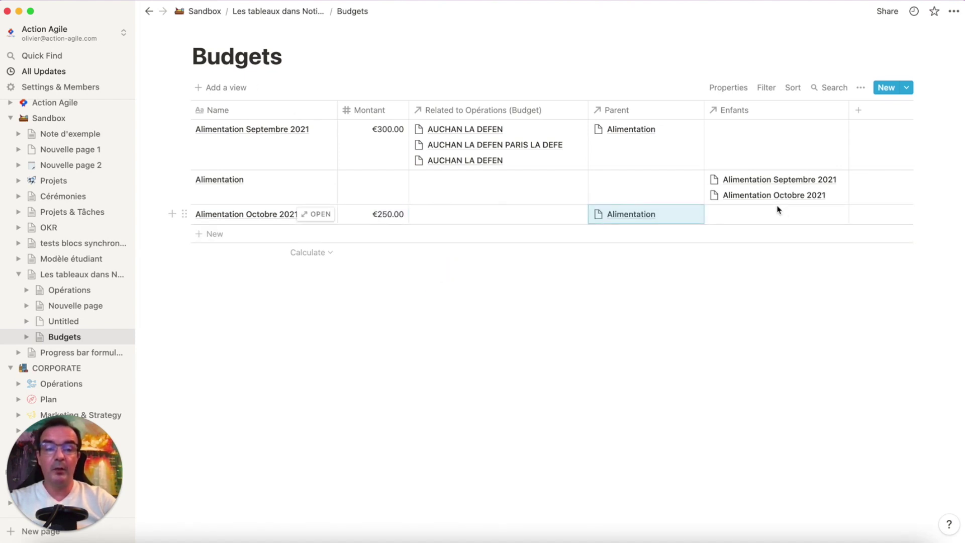
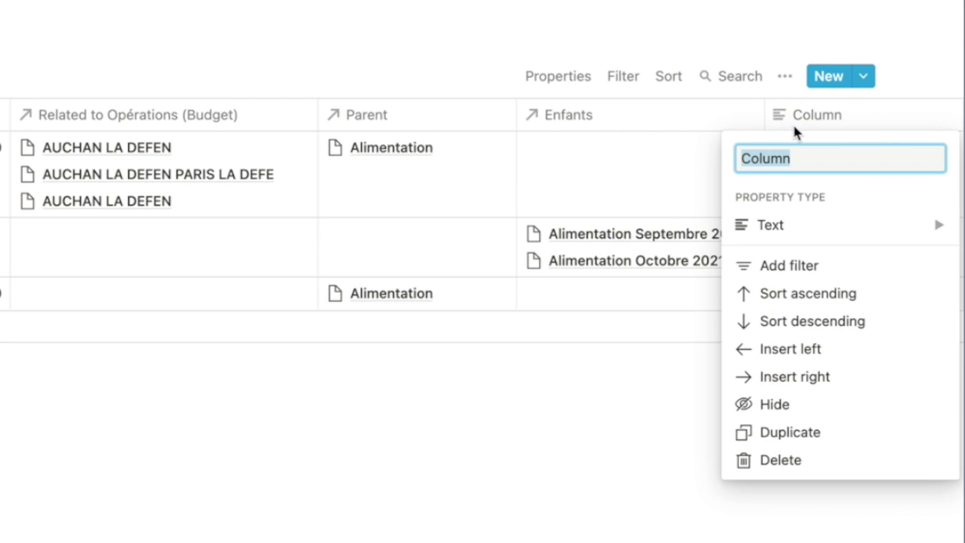
Name the new Budgets column Total Dépenses and set its property type to Rollup.
text(Total)
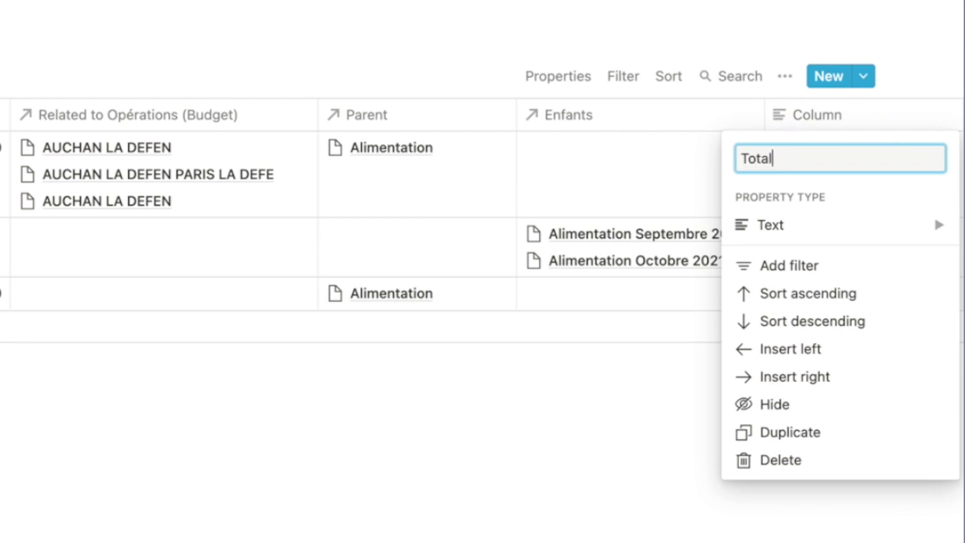
text( Dépenses)
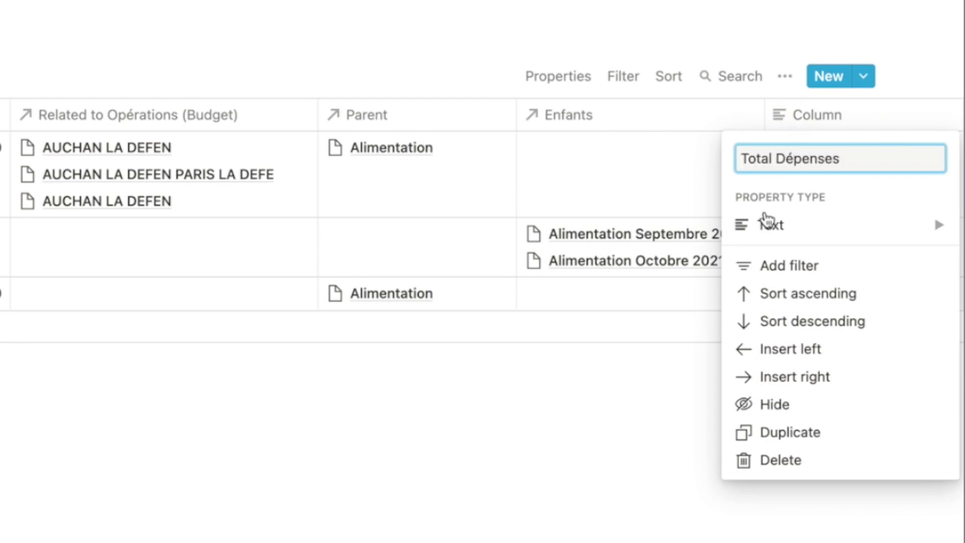
click(784, 231)
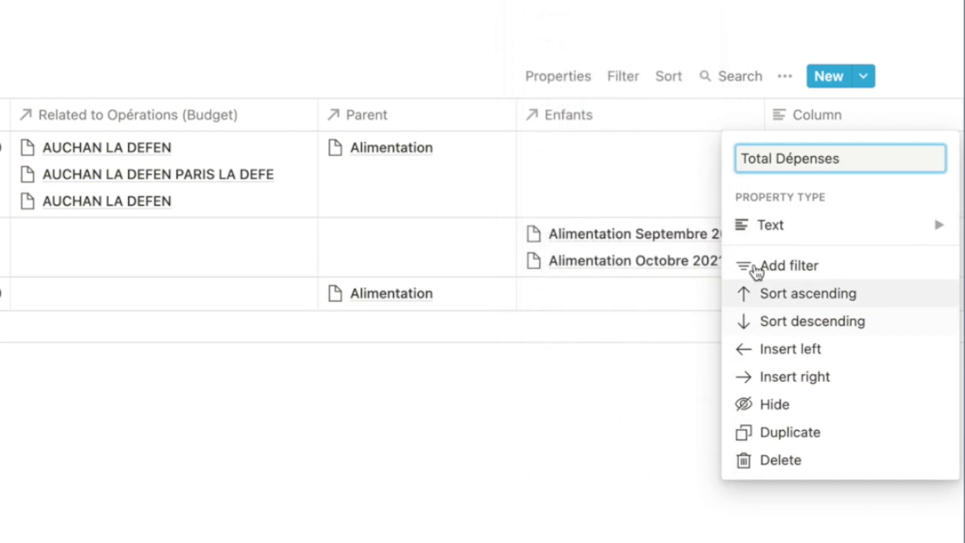
mouse_move(754, 229)
scroll(622, 305, down, 3)
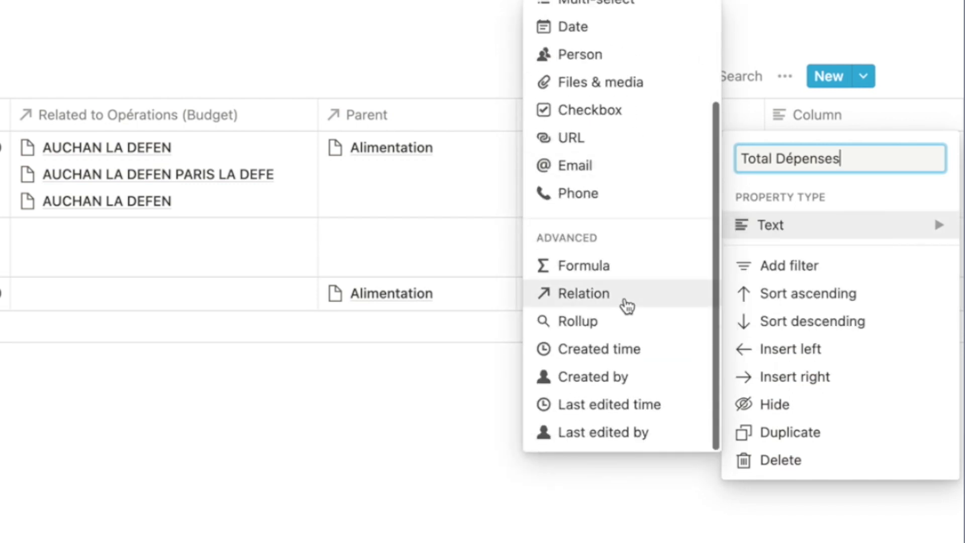
click(576, 322)
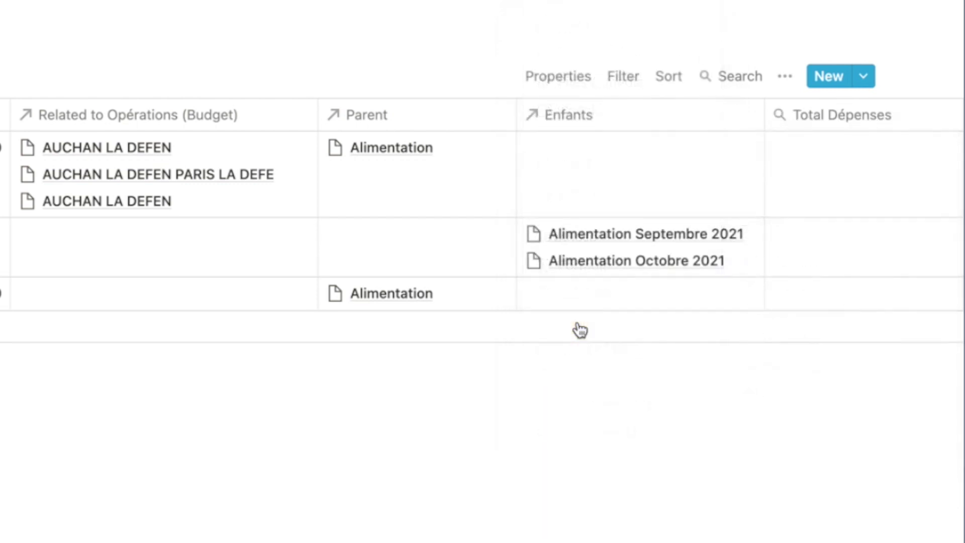
Configure the Total Dépenses rollup to calculate the Sum of Montant through the Related to Opérations (Budget) relation.
click(816, 157)
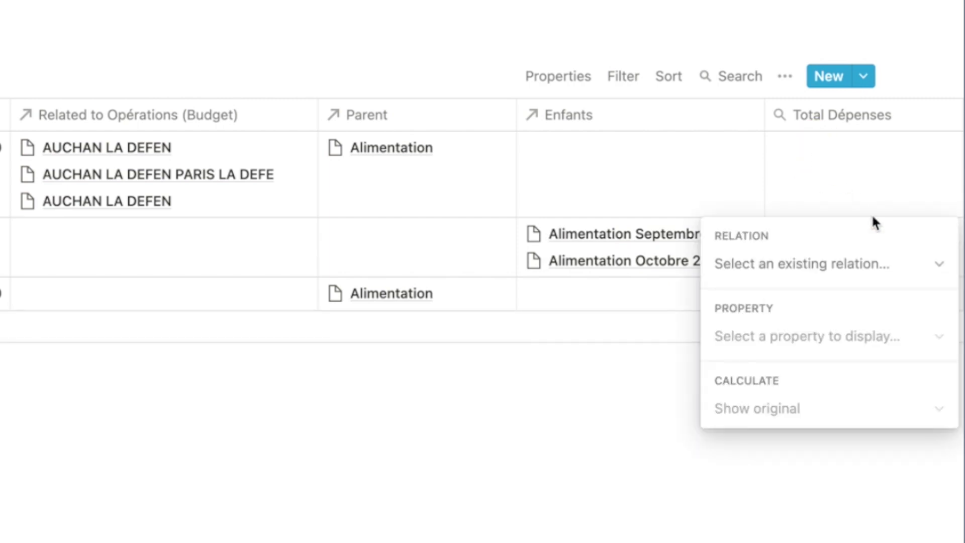
click(908, 263)
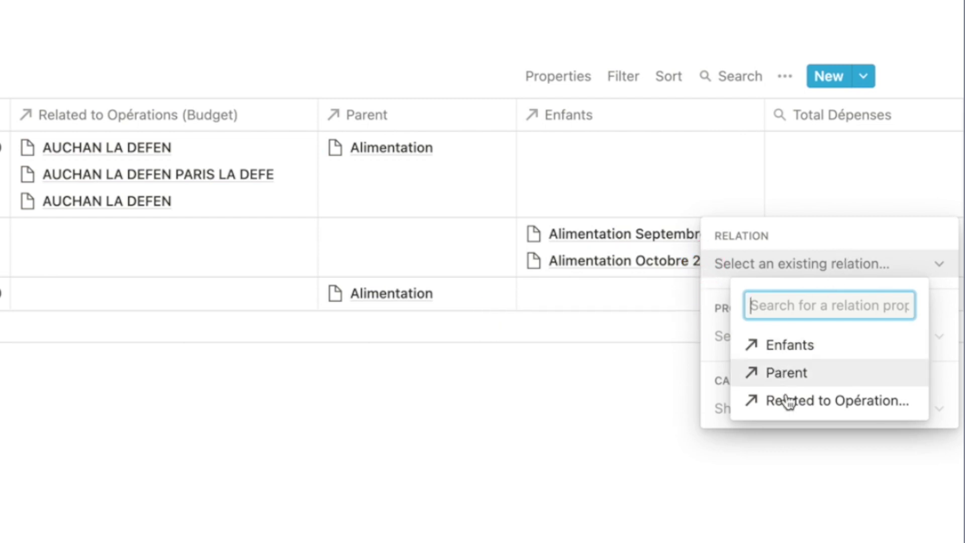
click(860, 405)
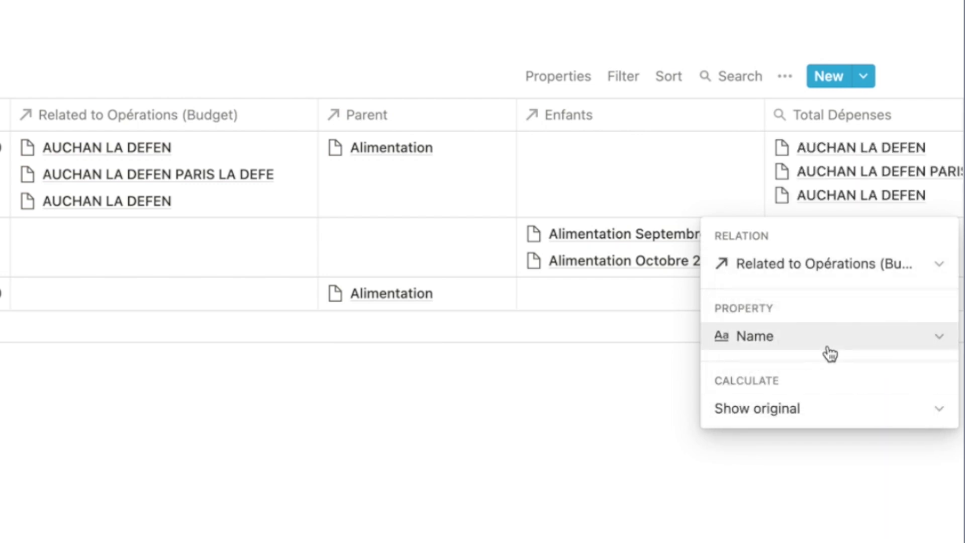
click(802, 342)
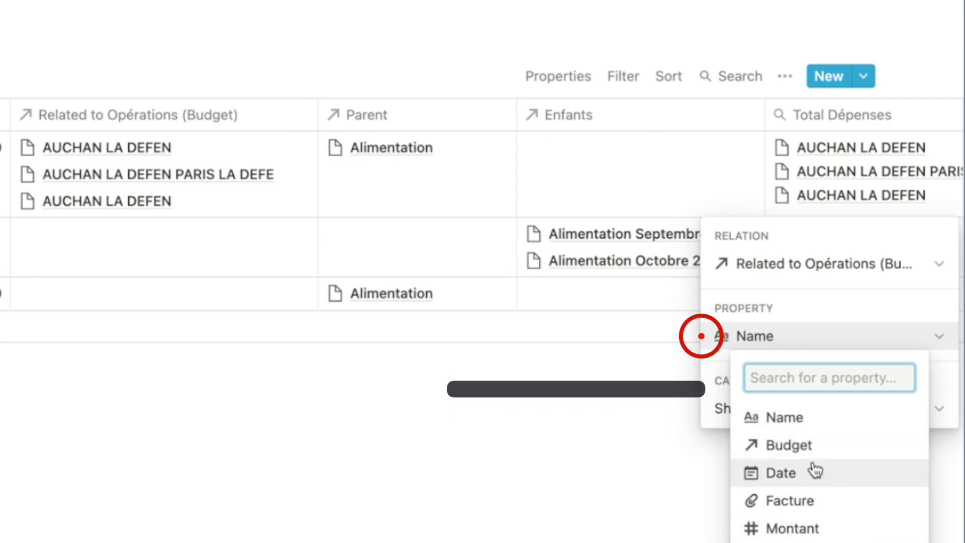
click(792, 530)
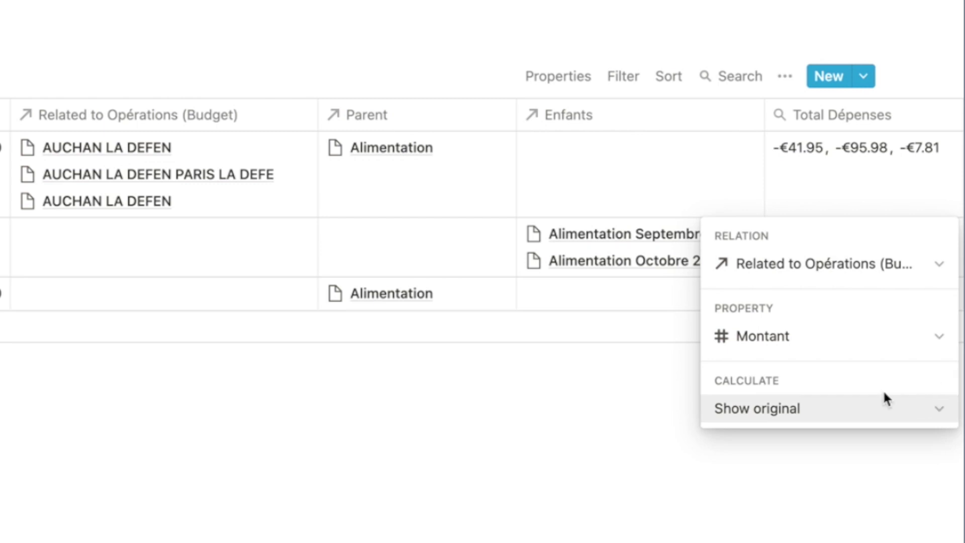
click(934, 416)
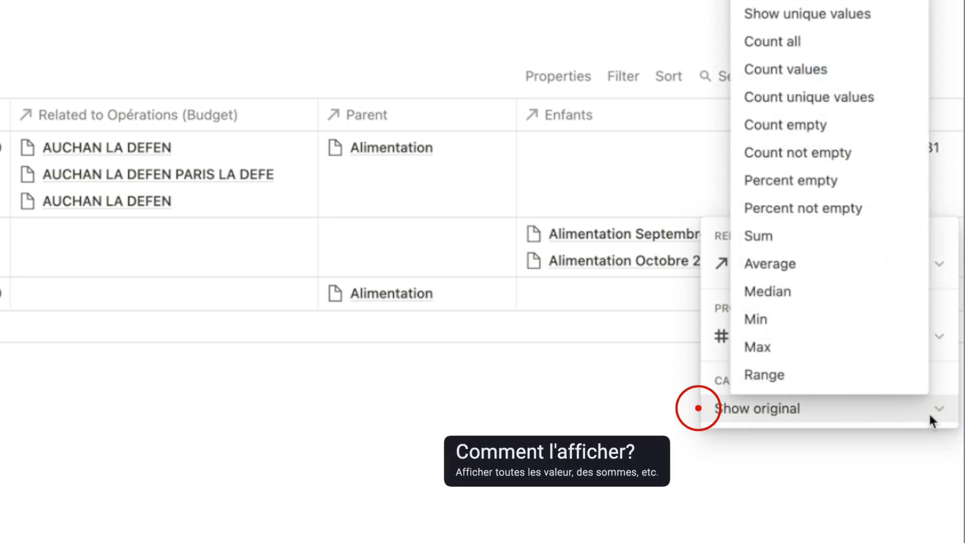
click(780, 243)
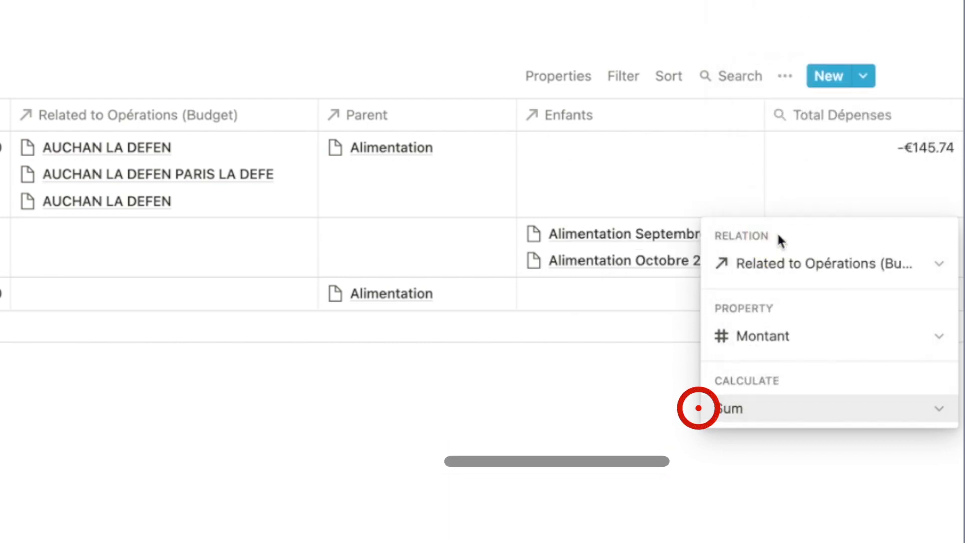
key(Escape)
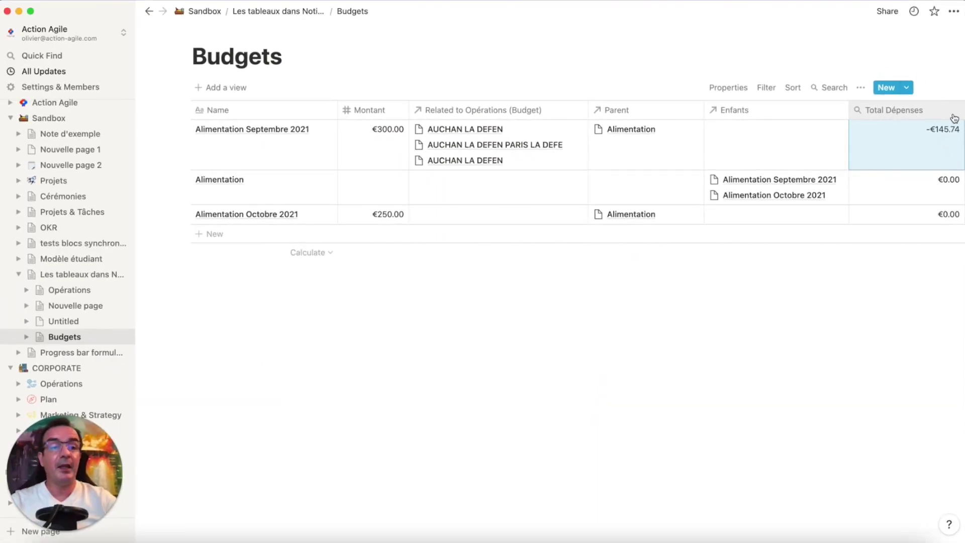
Narrow the Total Dépenses column and switch its rollup calculation to Show original.
drag(962, 111, 920, 119)
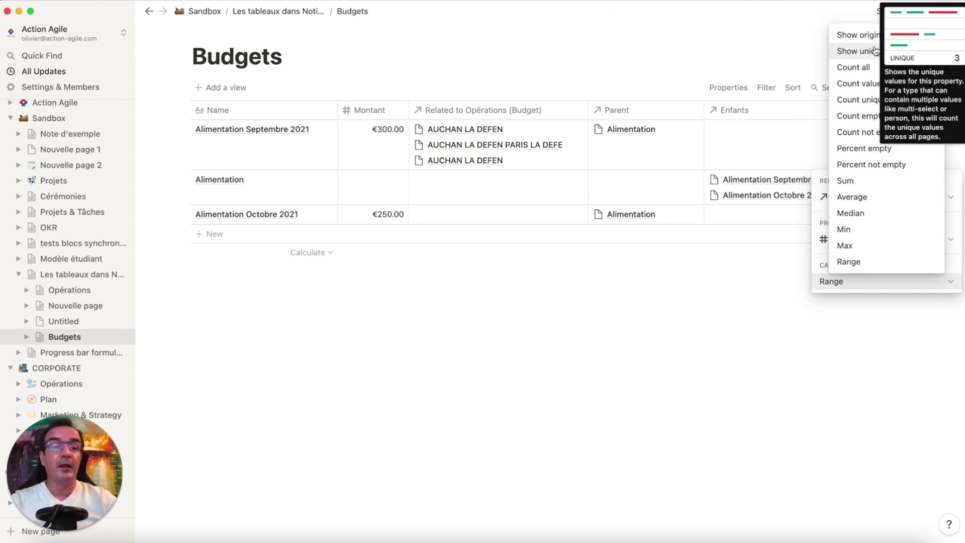
click(860, 36)
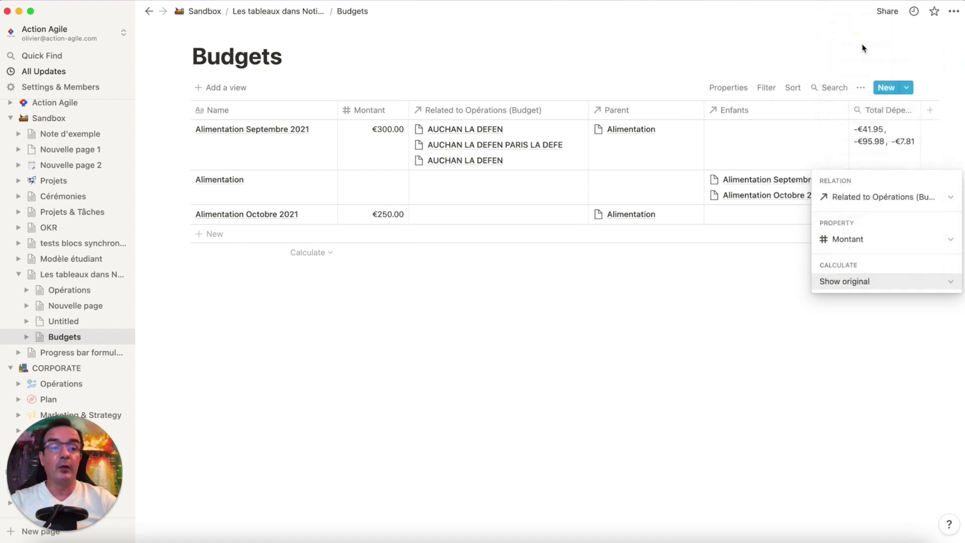
click(778, 41)
drag(920, 110, 903, 113)
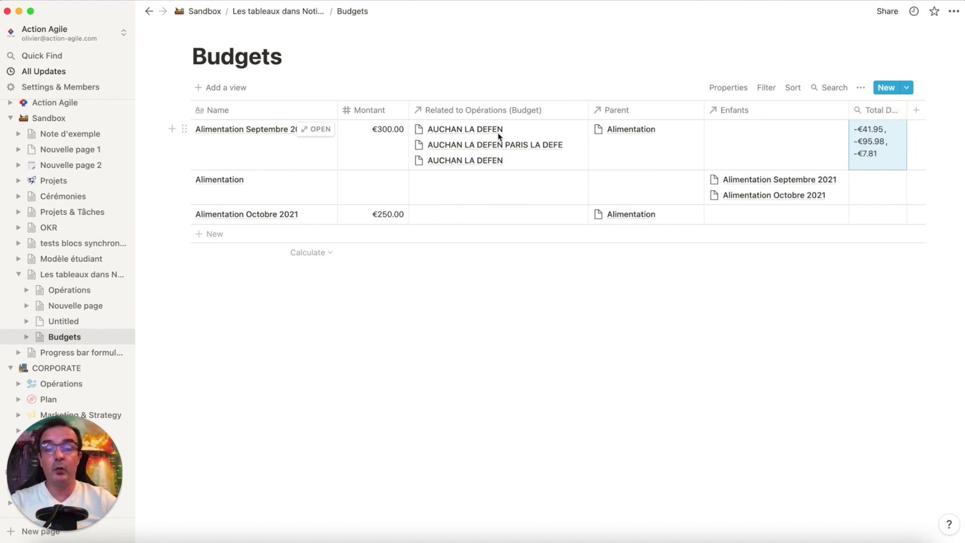
Set the calculation of the Total Dépenses rollup to Sum.
click(891, 140)
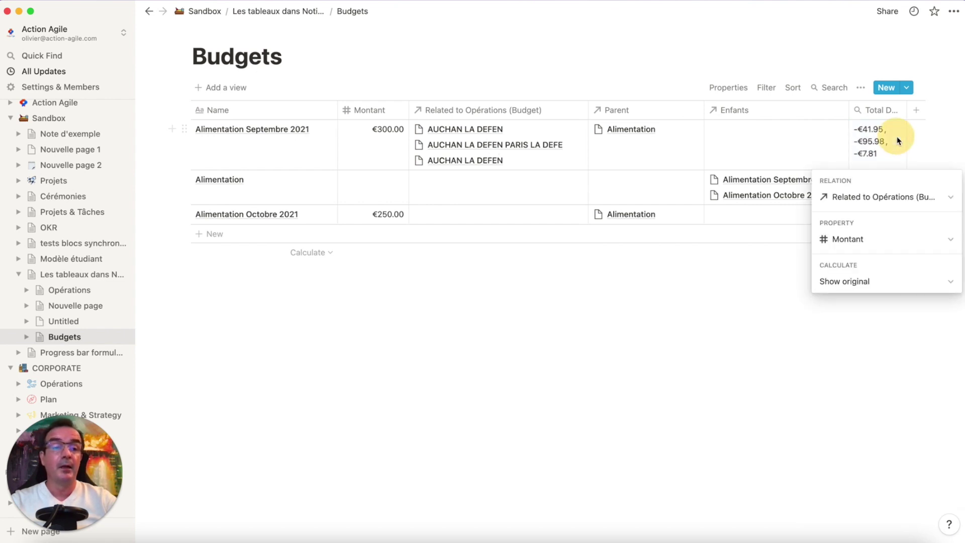
click(865, 282)
click(849, 182)
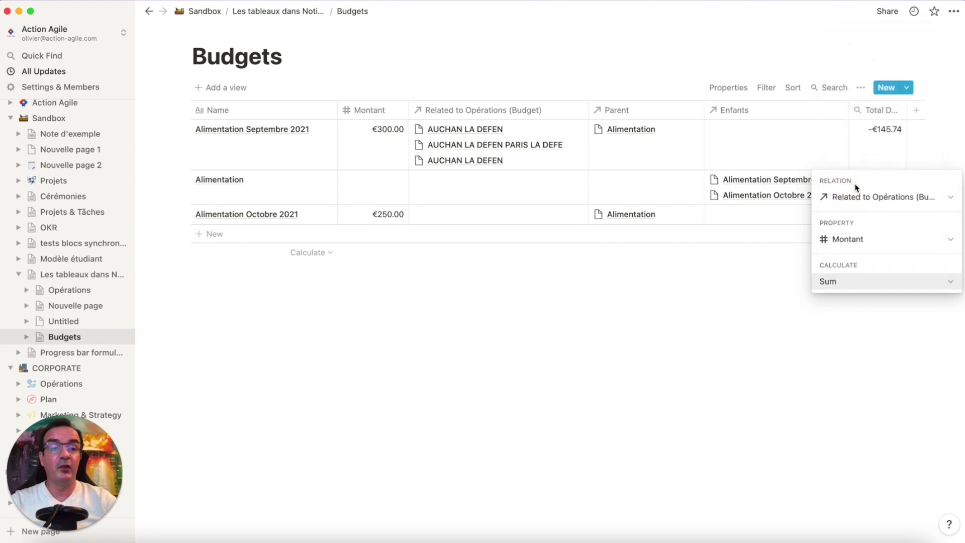
key(Escape)
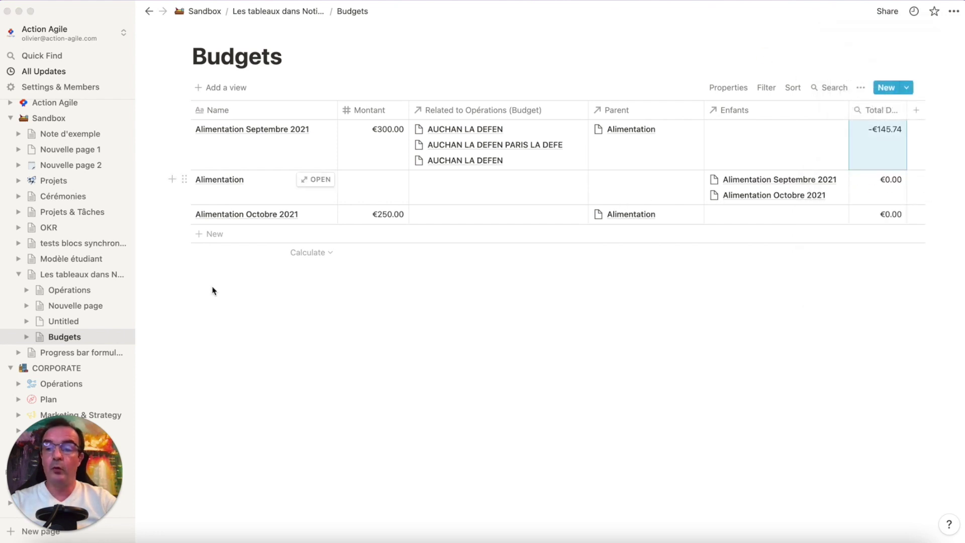
On the Les tableaux dans Notion page, assign the BIOBURGER OXYGE expense in Opérations to the Alimentation Octobre 2021 budget.
click(71, 276)
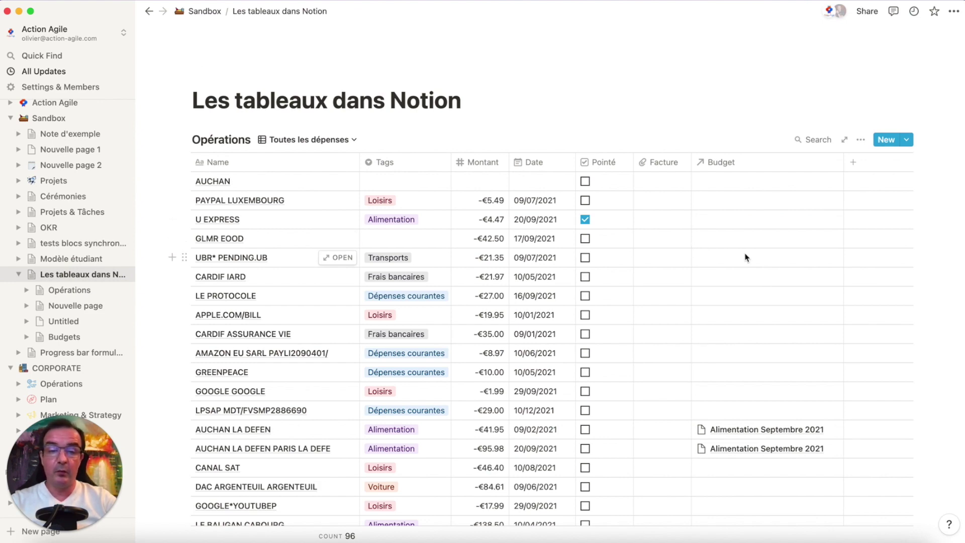
scroll(750, 267, down, 10)
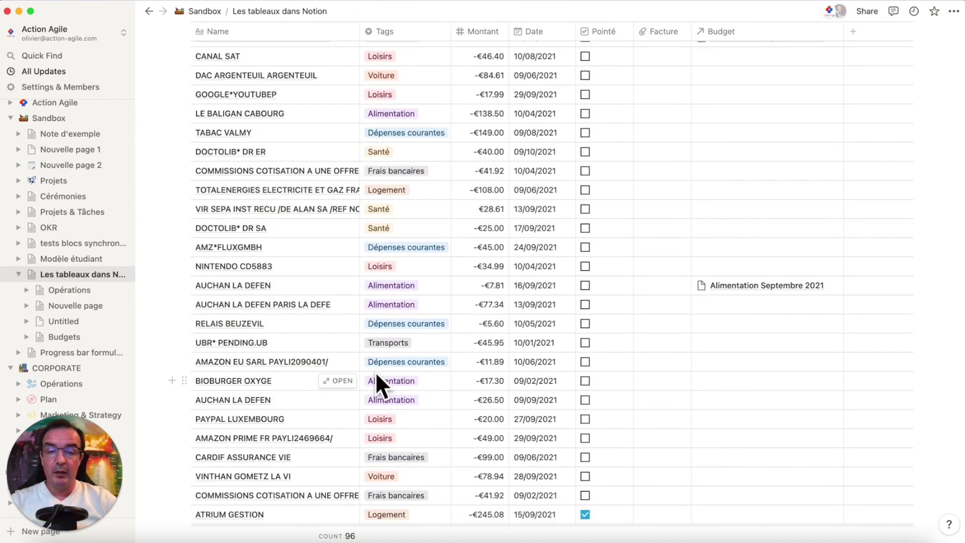
click(773, 382)
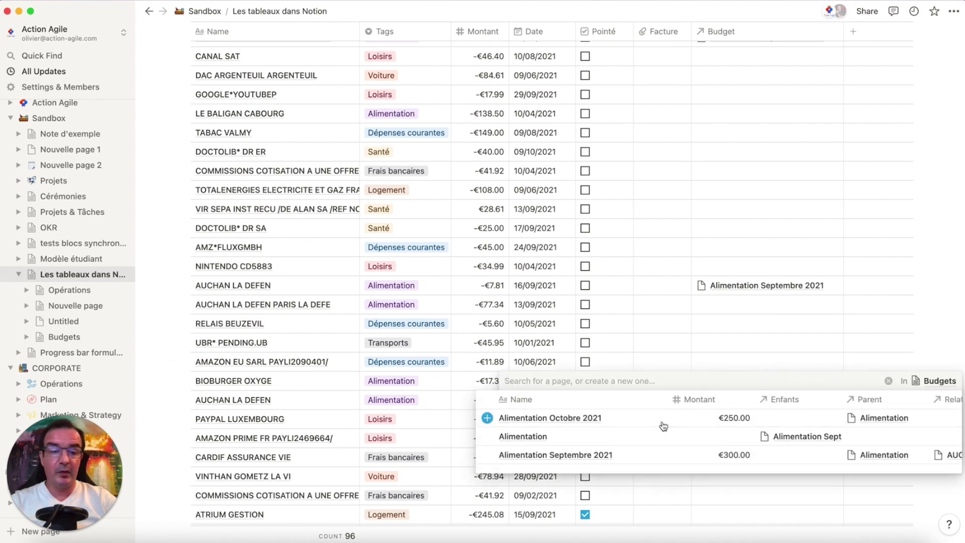
click(562, 426)
click(704, 337)
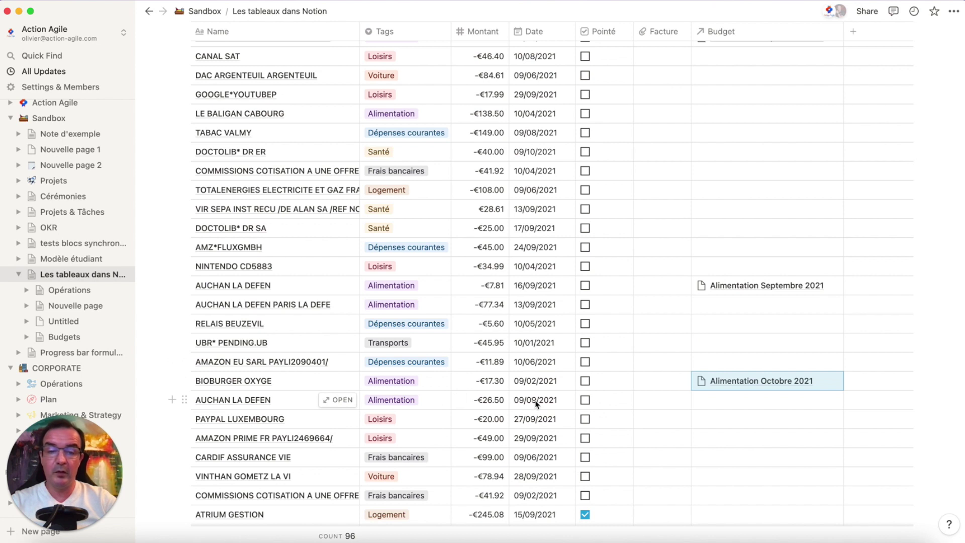
Assign the AUCHAN LA DEFEN expense directly below BIOBURGER OXYGE to the Alimentation Octobre 2021 budget.
click(749, 401)
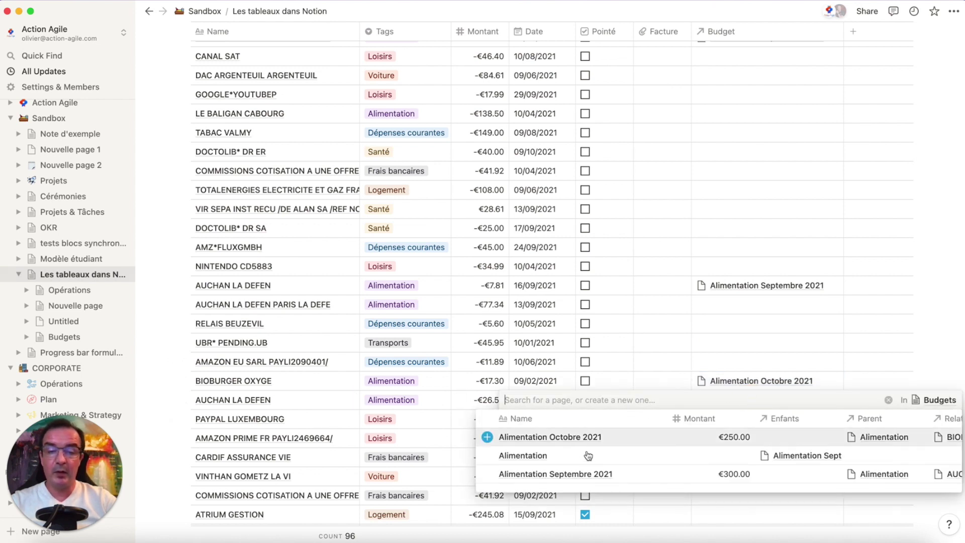
click(582, 437)
key(Escape)
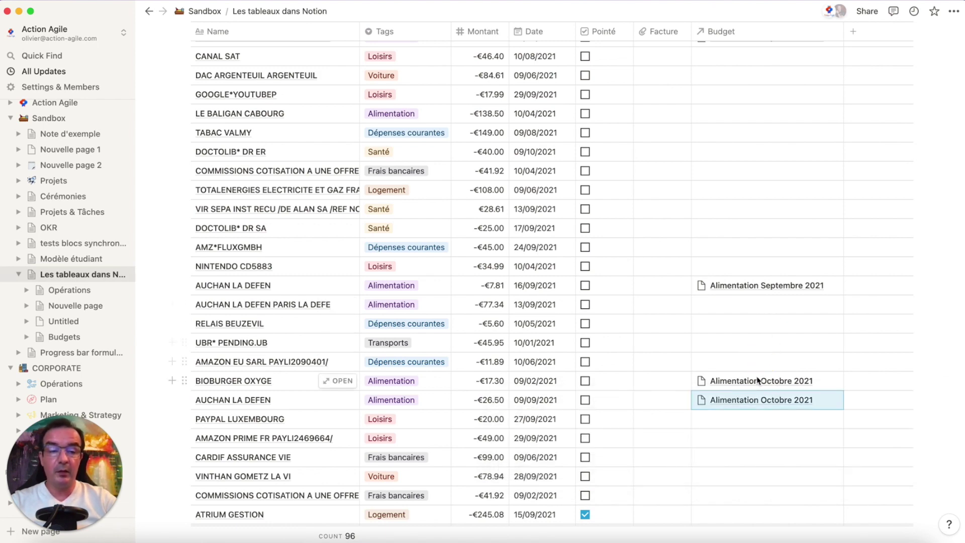
Narrow the Parent column of the Budgets table at the end of the page.
scroll(758, 382, down, 8)
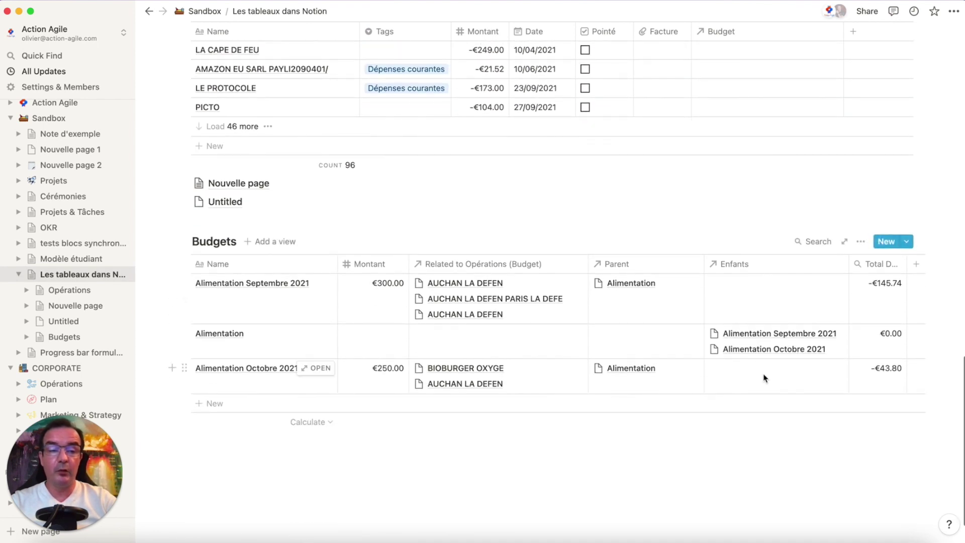
drag(184, 276, 916, 328)
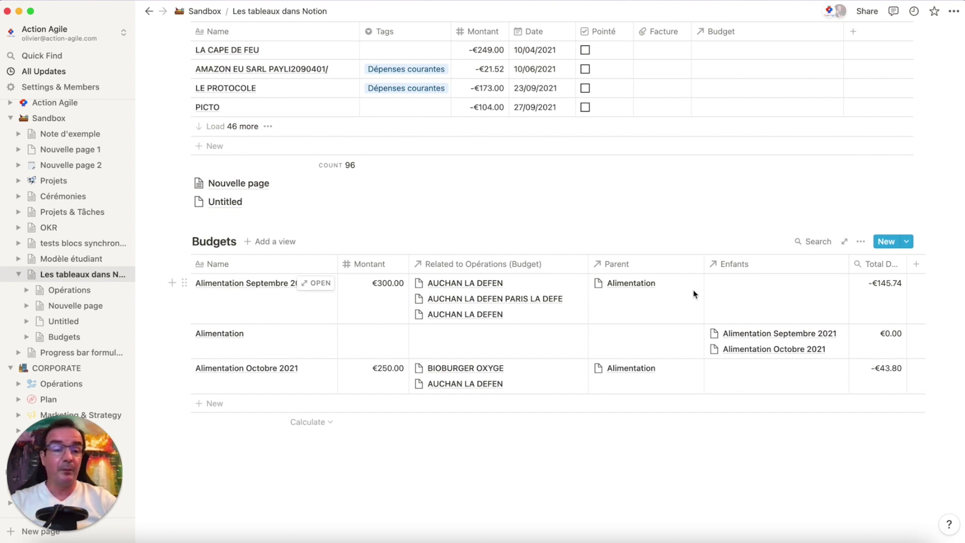
drag(704, 265, 677, 271)
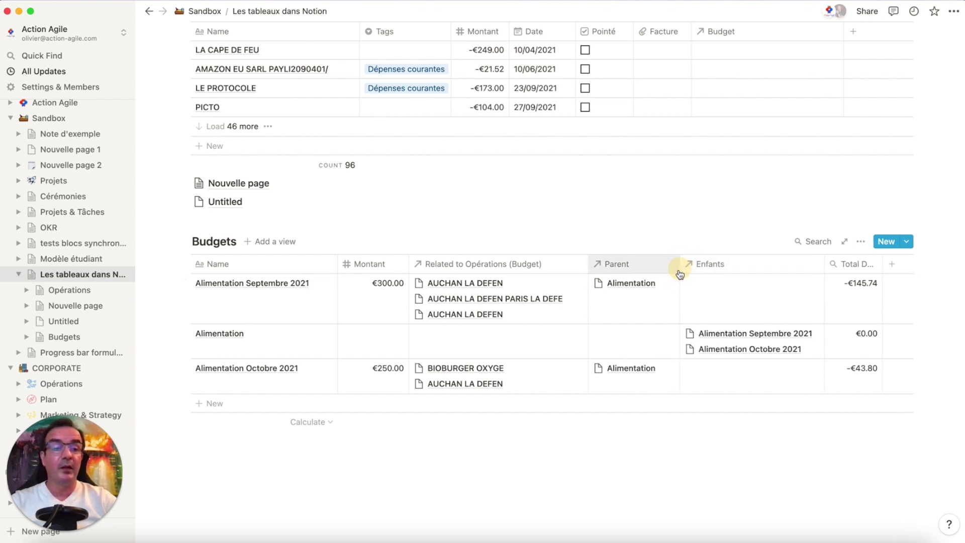
Add a column named Total des budgets to the Budgets table and set its property type to Rollup.
click(891, 265)
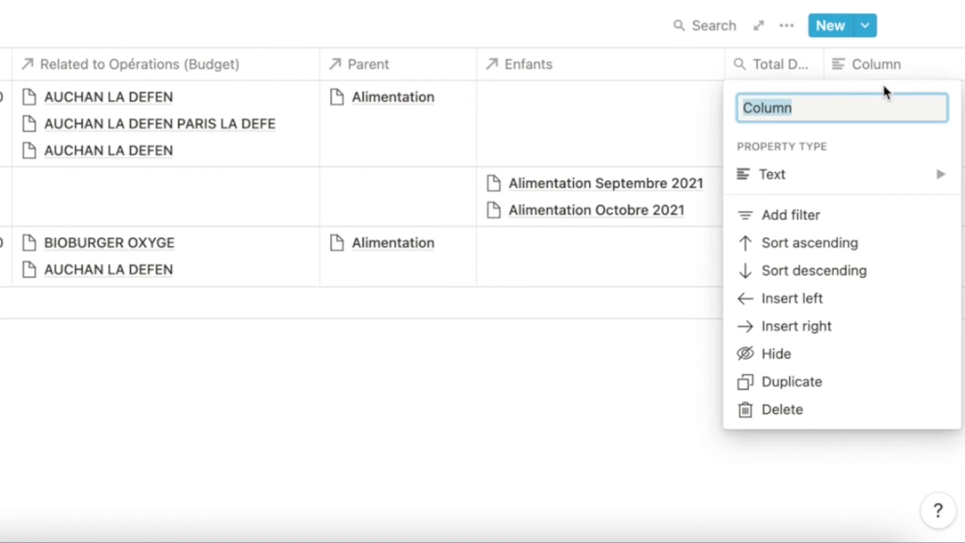
text(Total des budgets)
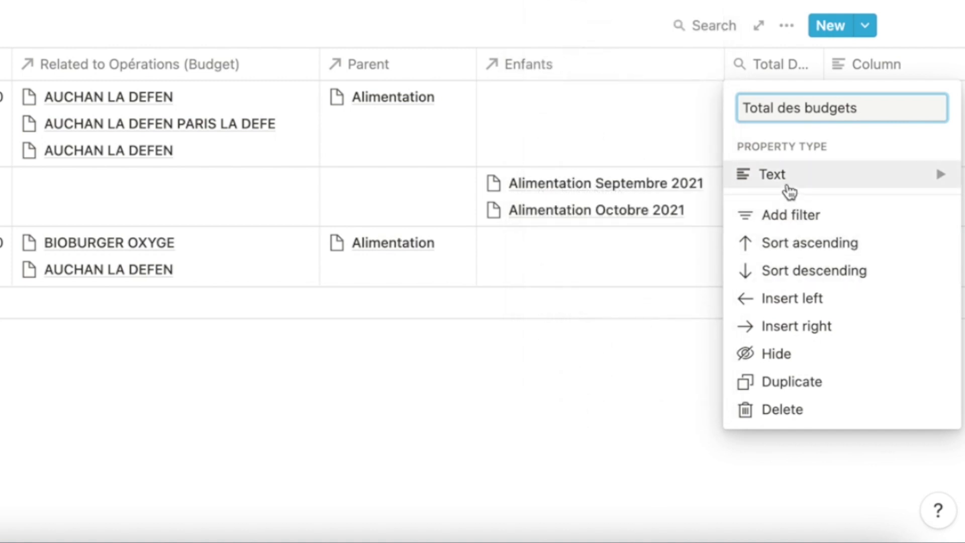
mouse_move(786, 187)
click(578, 396)
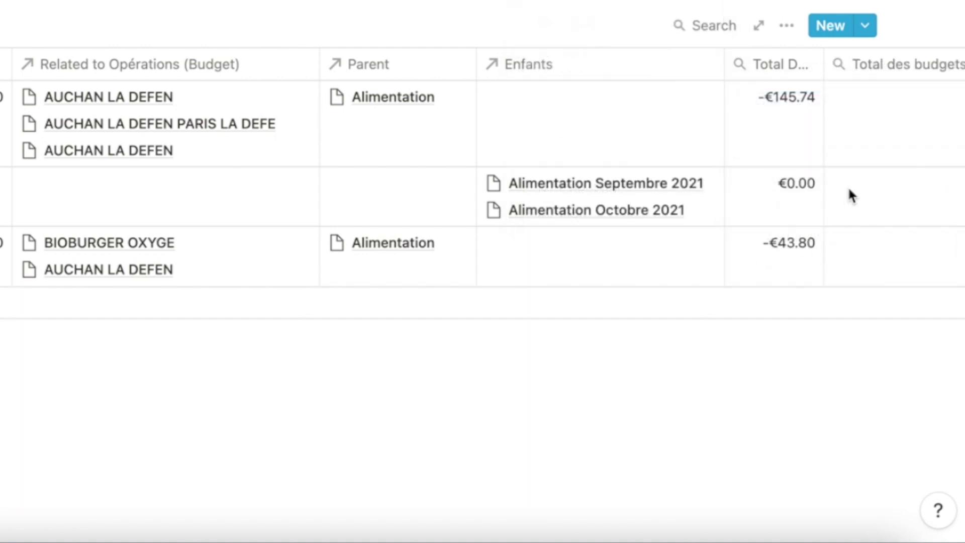
Set the Total des budgets rollup to use the Enfants relation and the Enfants property.
click(873, 129)
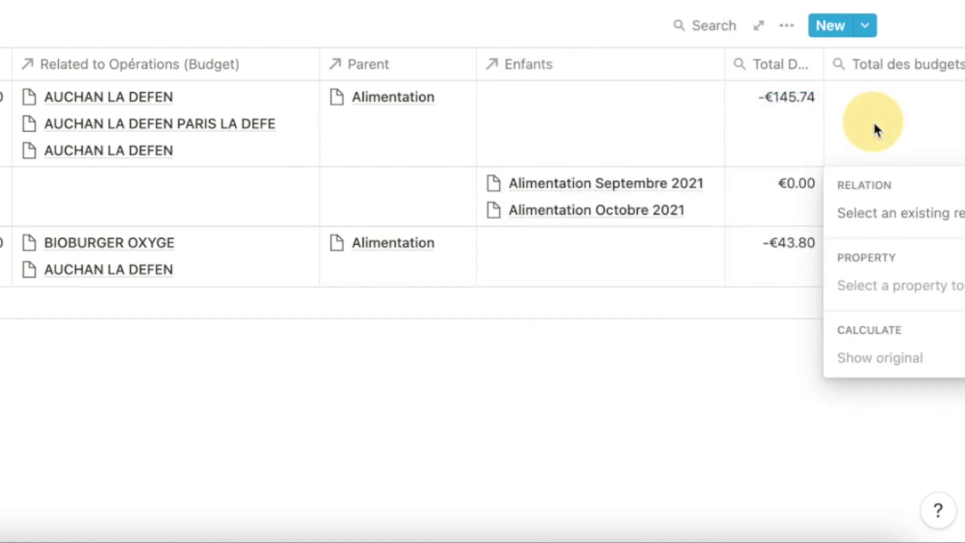
click(855, 218)
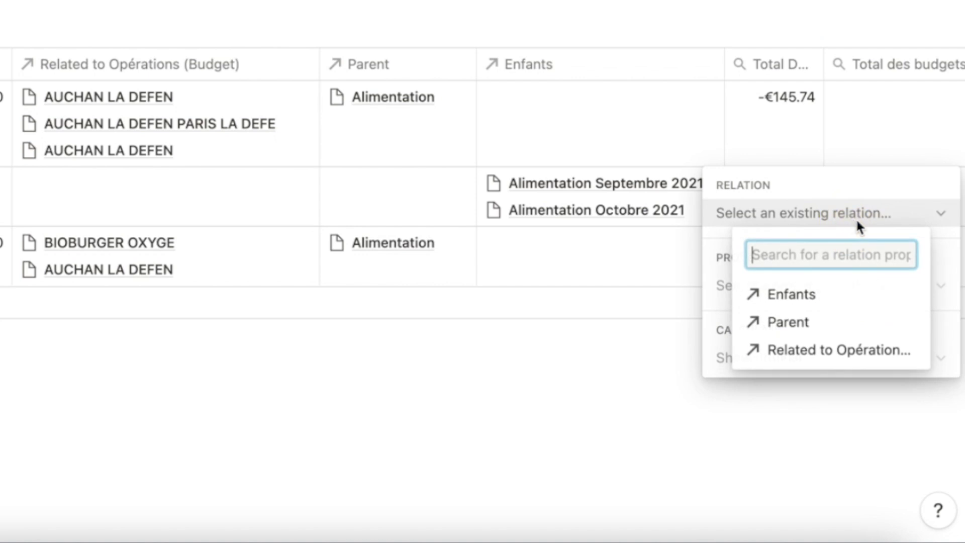
click(801, 298)
click(801, 286)
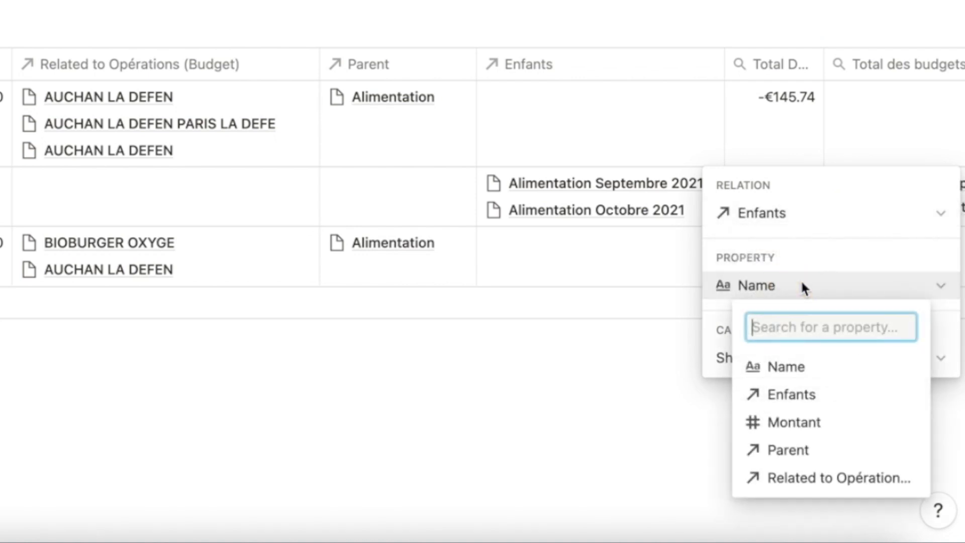
click(811, 395)
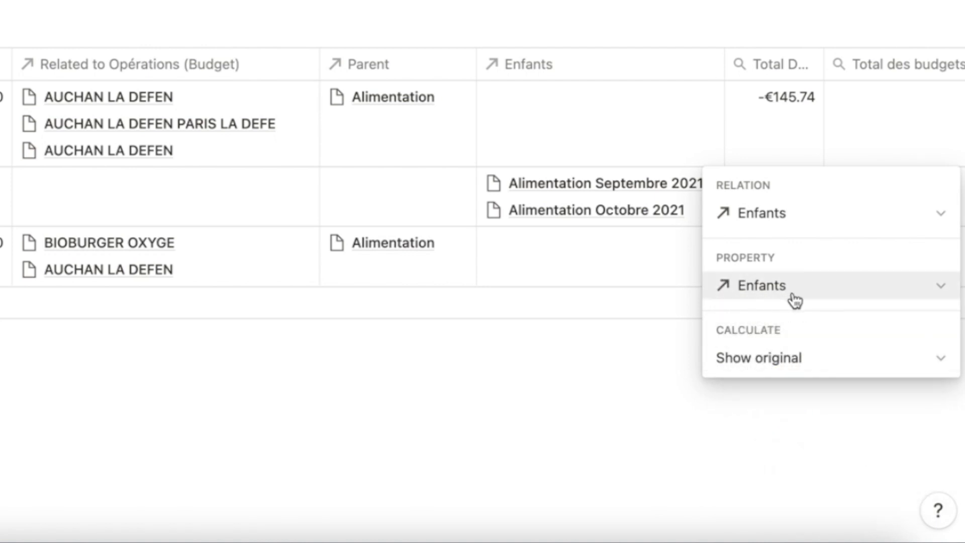
Check which calculation options the Total des budgets rollup offers for the Enfants property, then close its settings.
click(794, 367)
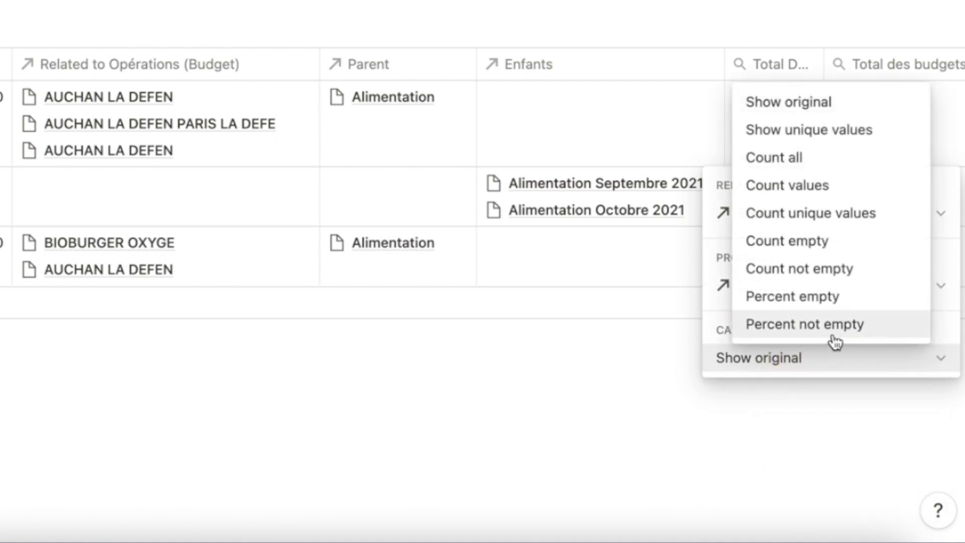
click(738, 402)
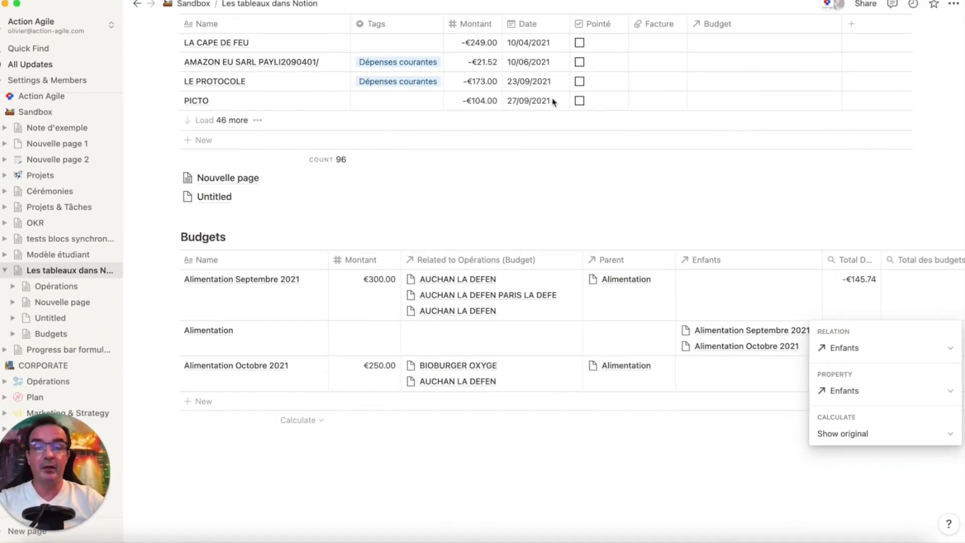
click(885, 434)
click(752, 440)
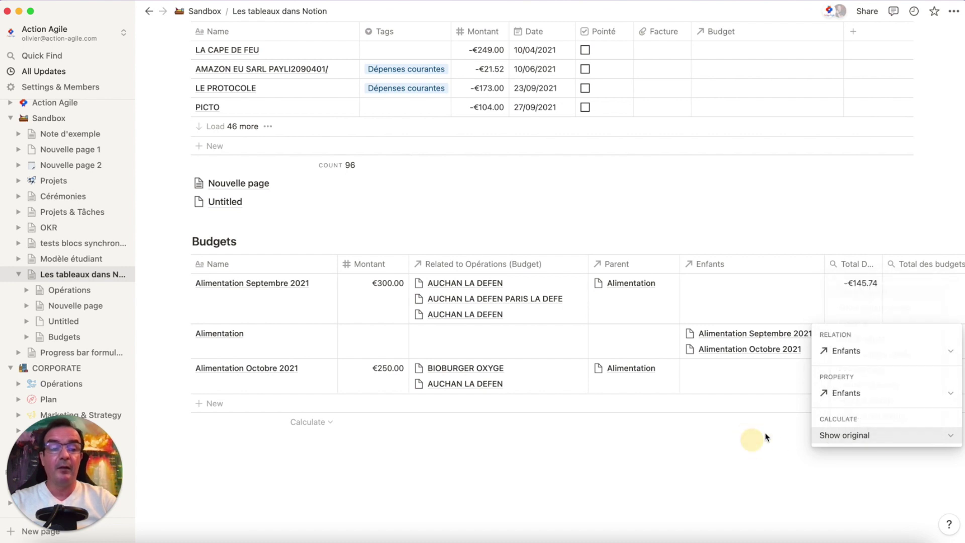
click(765, 434)
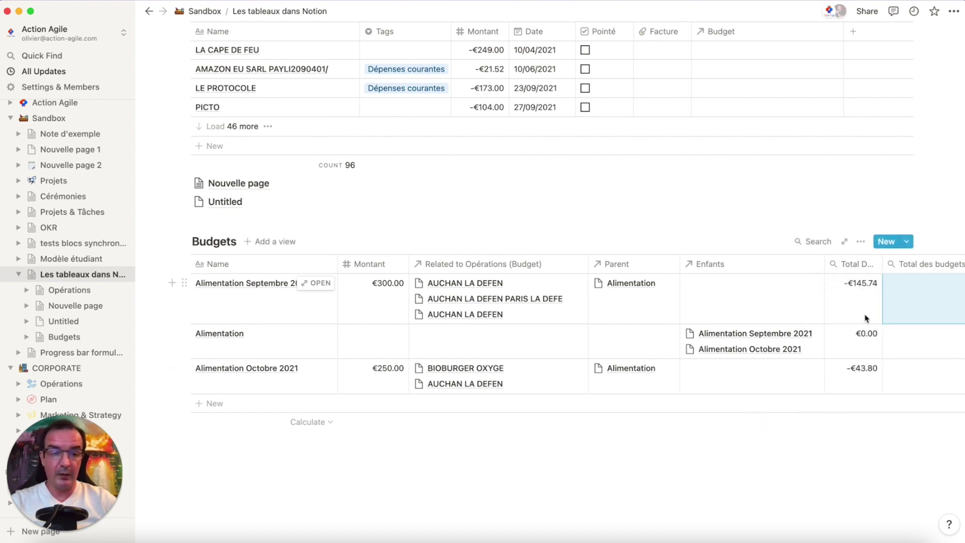
Add a Formula column named Total des dépenses (2) to the Budgets table.
scroll(864, 317, right, 4)
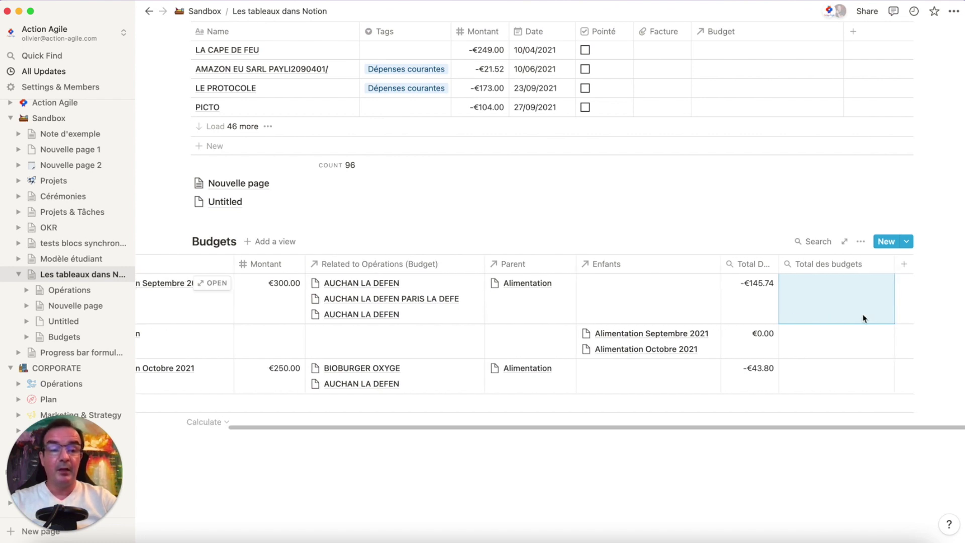
click(904, 265)
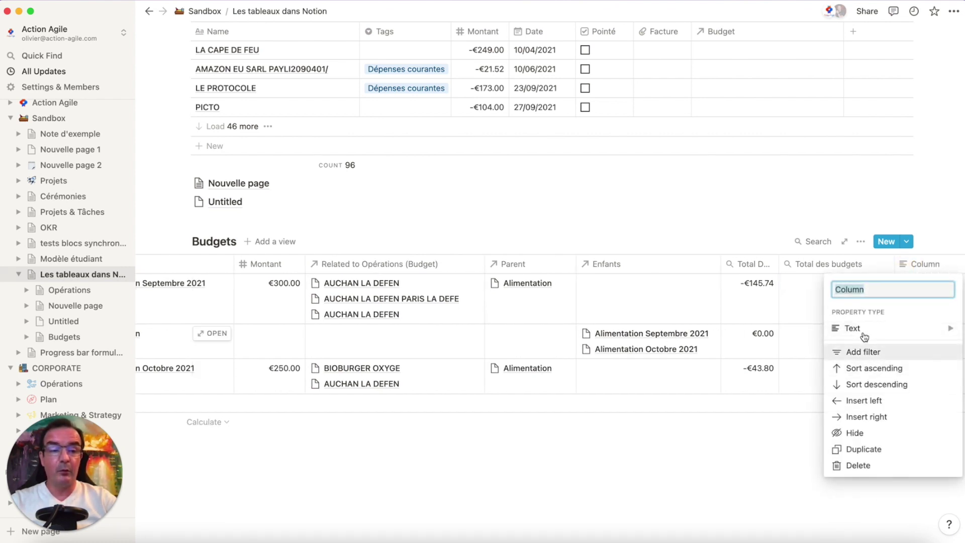
mouse_move(865, 329)
click(759, 428)
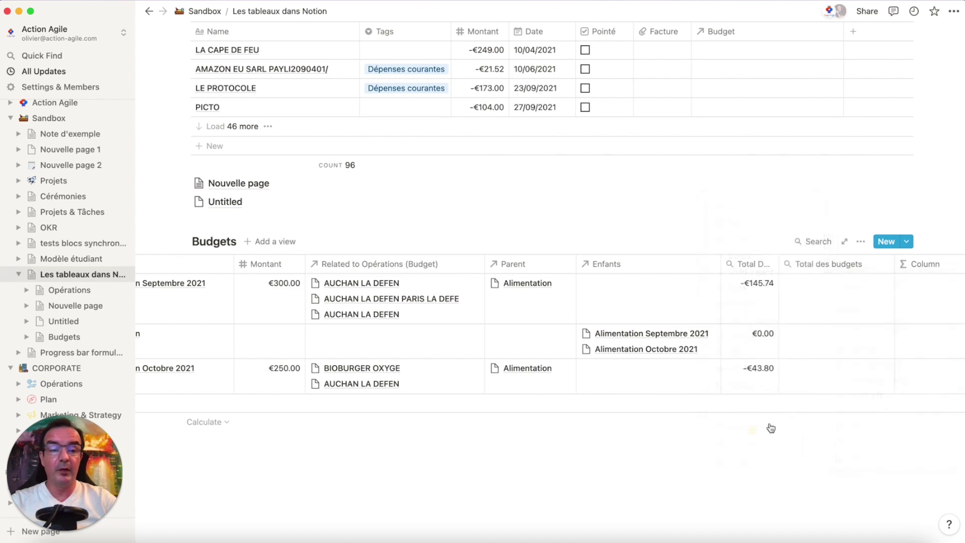
click(928, 265)
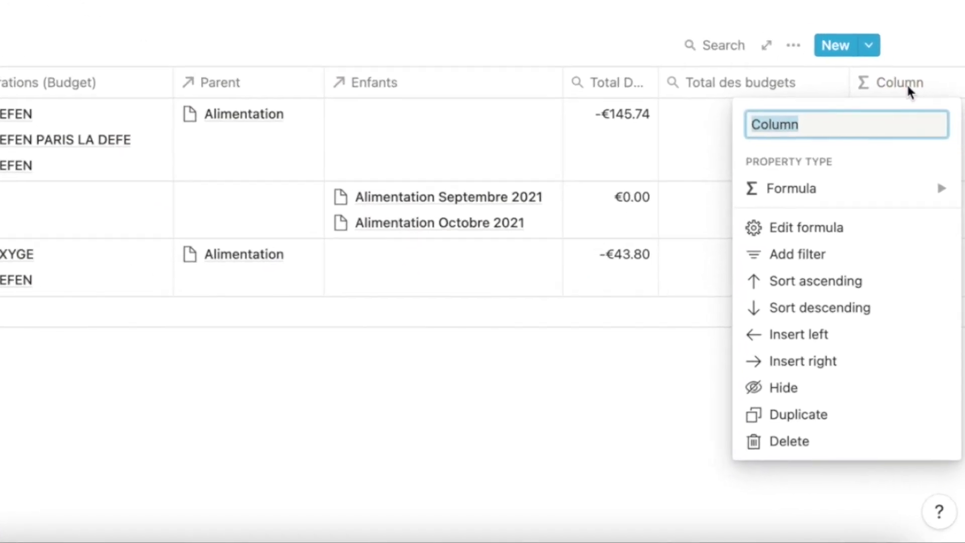
text(Total des dépenes (2)
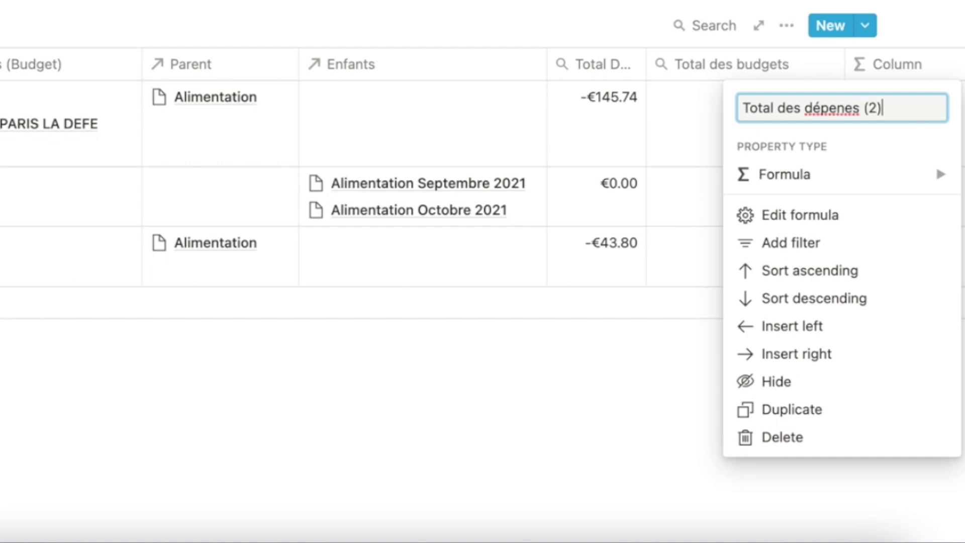
text(s)
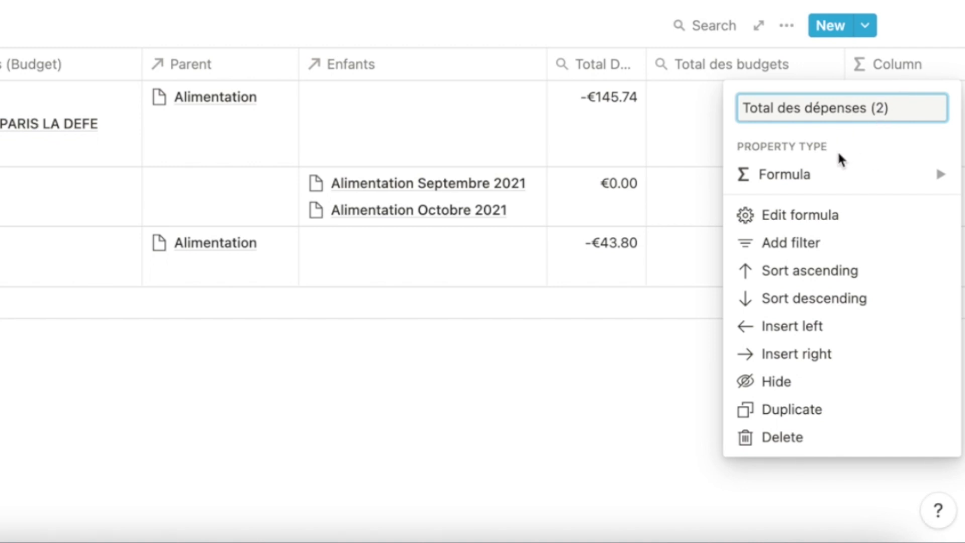
Set the formula of Total des dépenses (2) to prop("Total Dépenses").
click(815, 214)
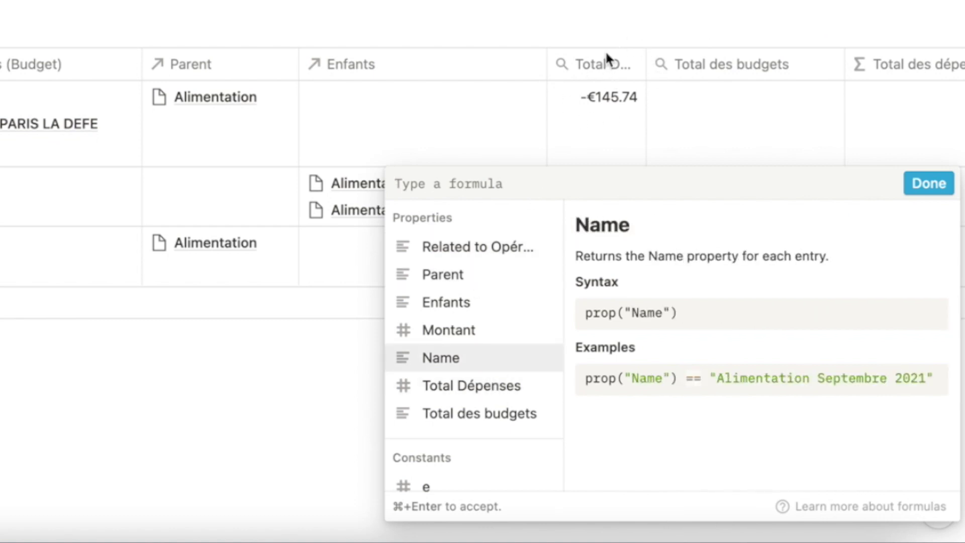
click(457, 390)
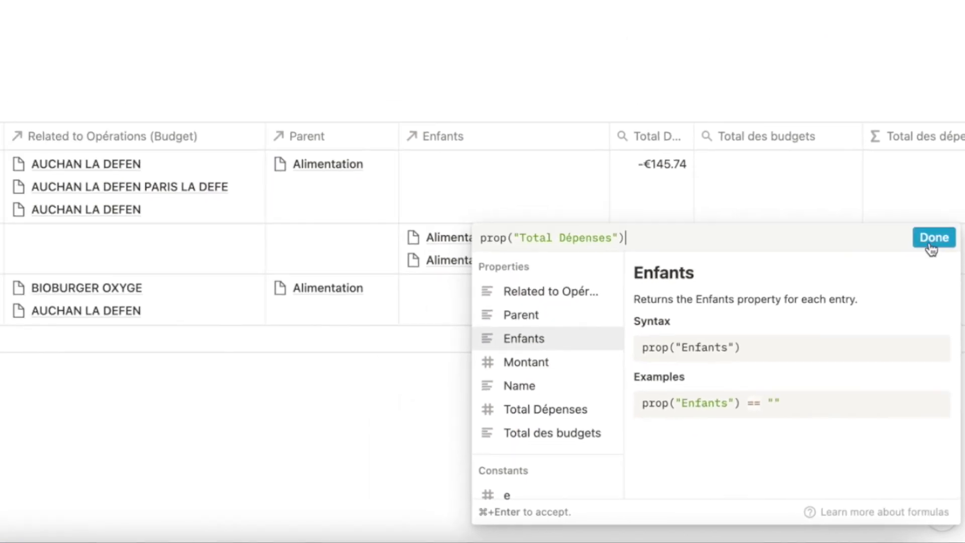
click(931, 247)
scroll(931, 330, right, 5)
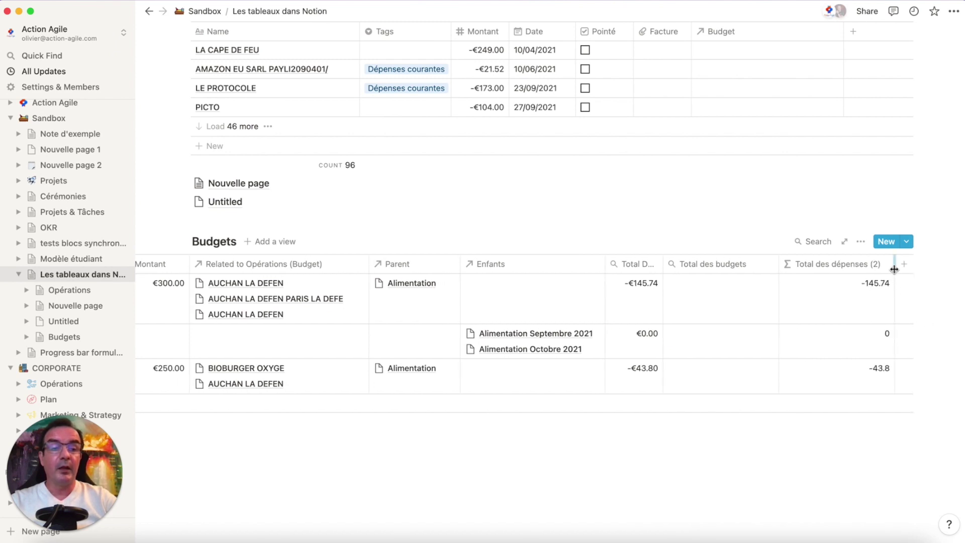
Narrow the Total des dépenses (2) column of the Budgets table and format its values as euros.
drag(894, 270, 815, 282)
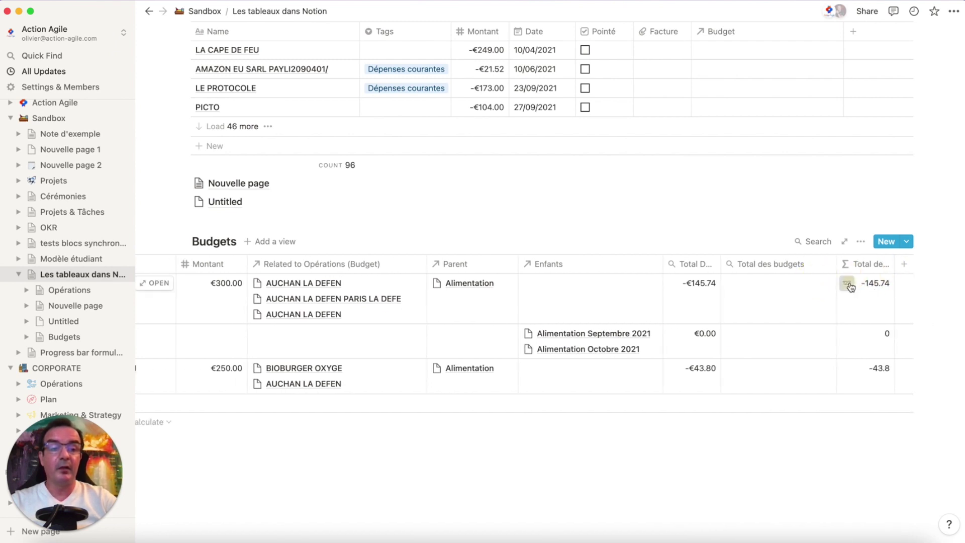
click(848, 284)
click(819, 246)
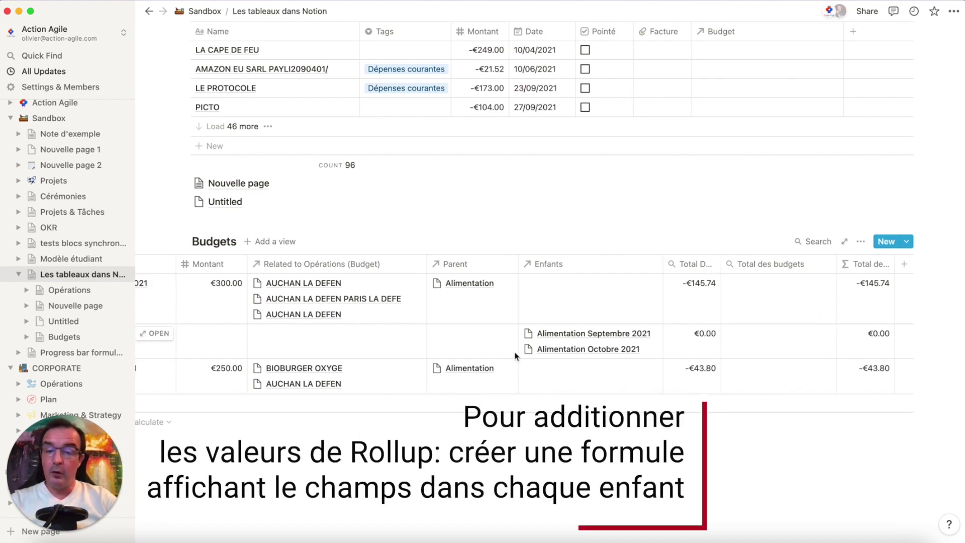
Change the Total des budgets rollup to use the Total des dépenses (2) property of Enfants, calculated as Sum.
click(764, 342)
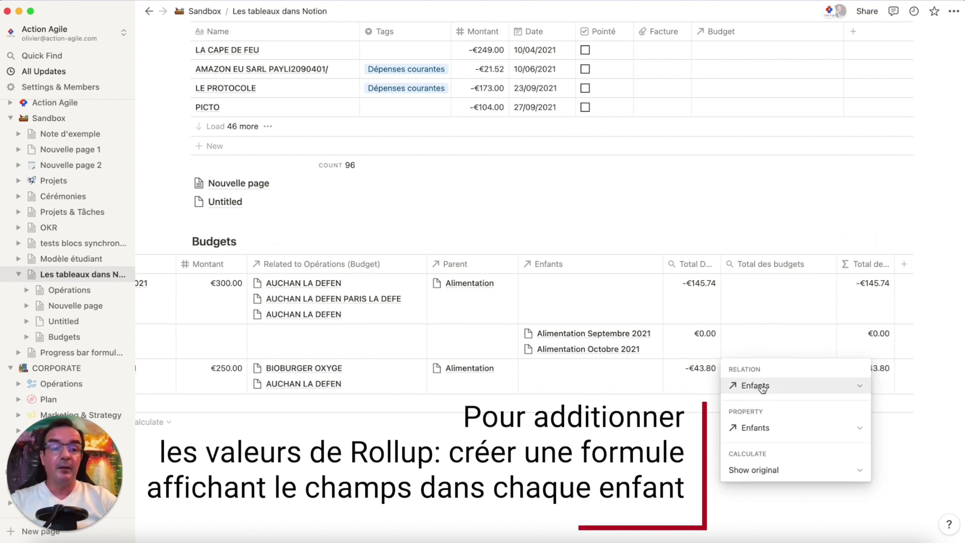
click(770, 431)
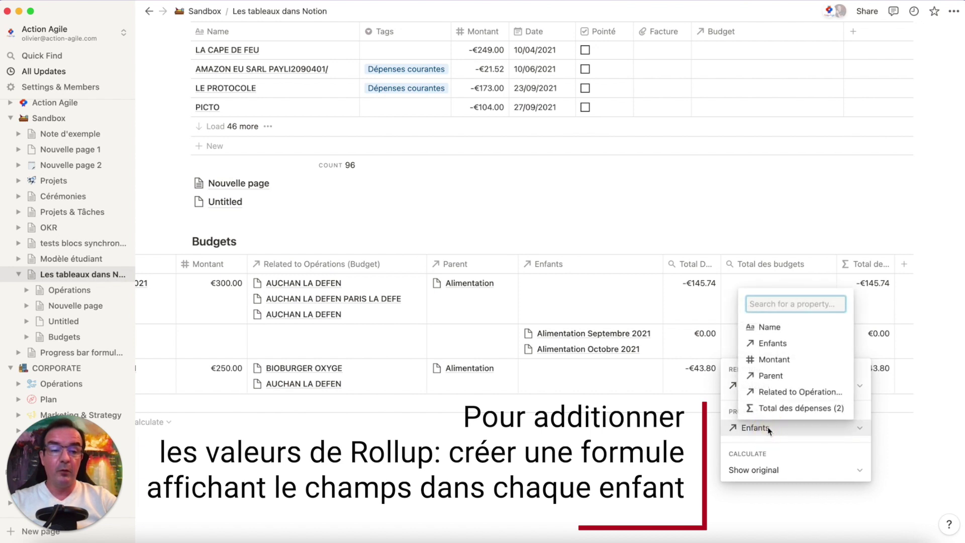
click(793, 408)
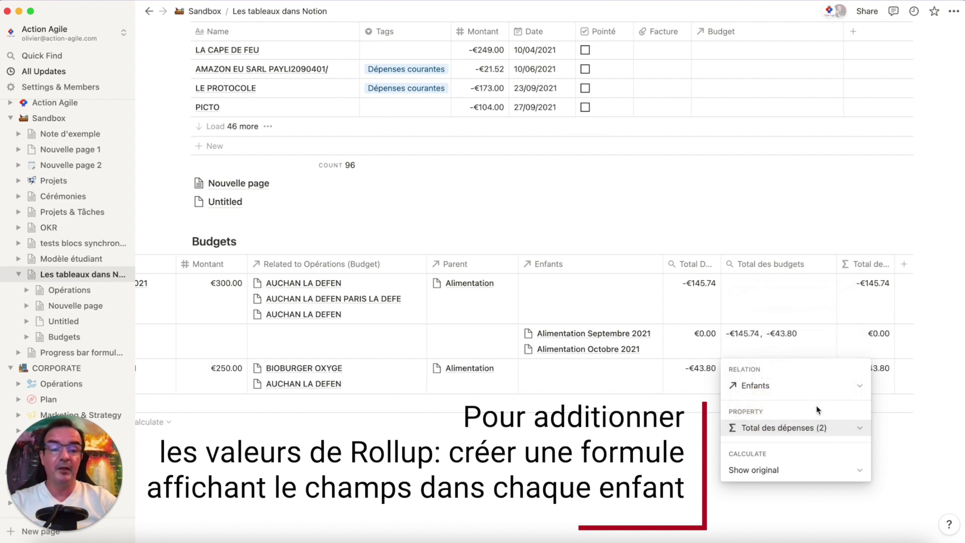
click(763, 470)
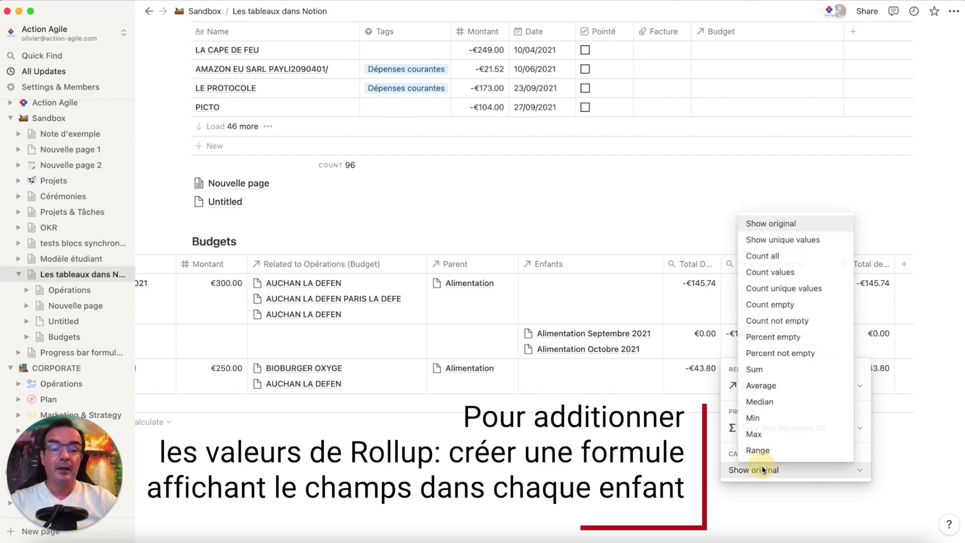
click(761, 369)
click(862, 347)
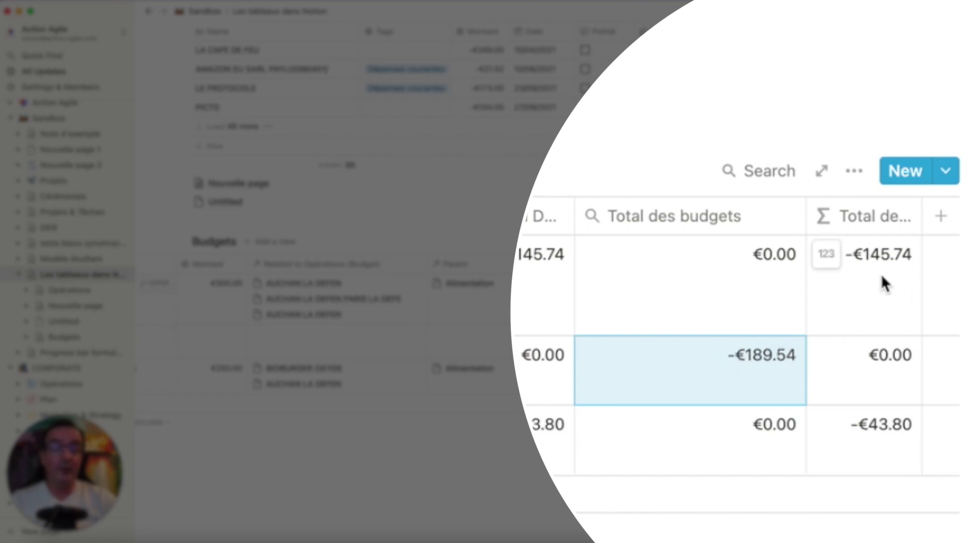
Narrow the Total des budgets, Parent, Montant and Name columns of the Budgets table, keeping Parent entries on one line.
scroll(847, 292, left, 2)
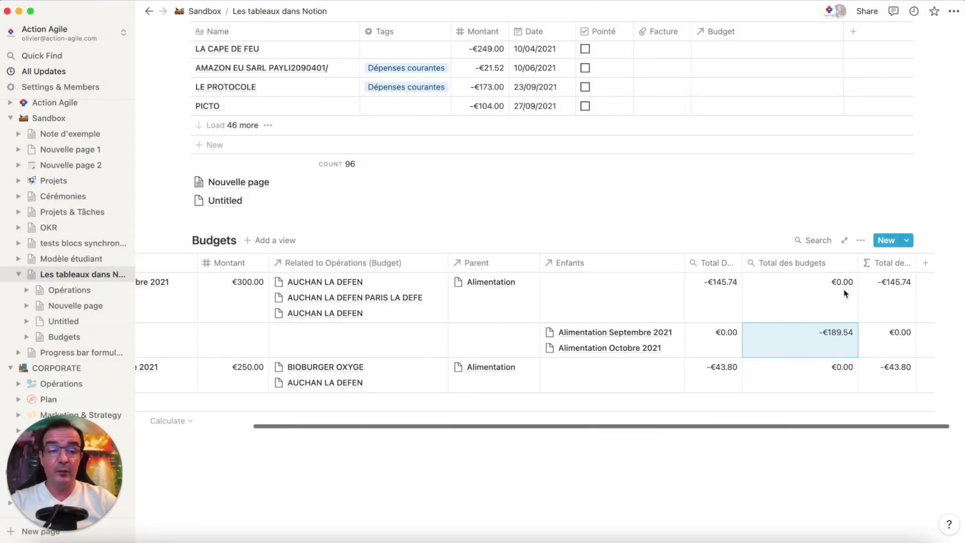
drag(883, 263, 837, 263)
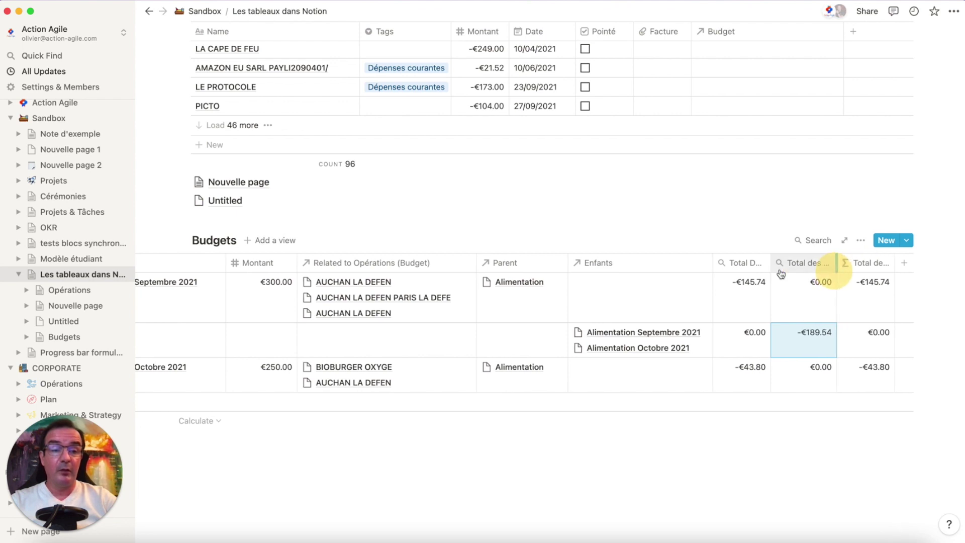
drag(568, 263, 552, 263)
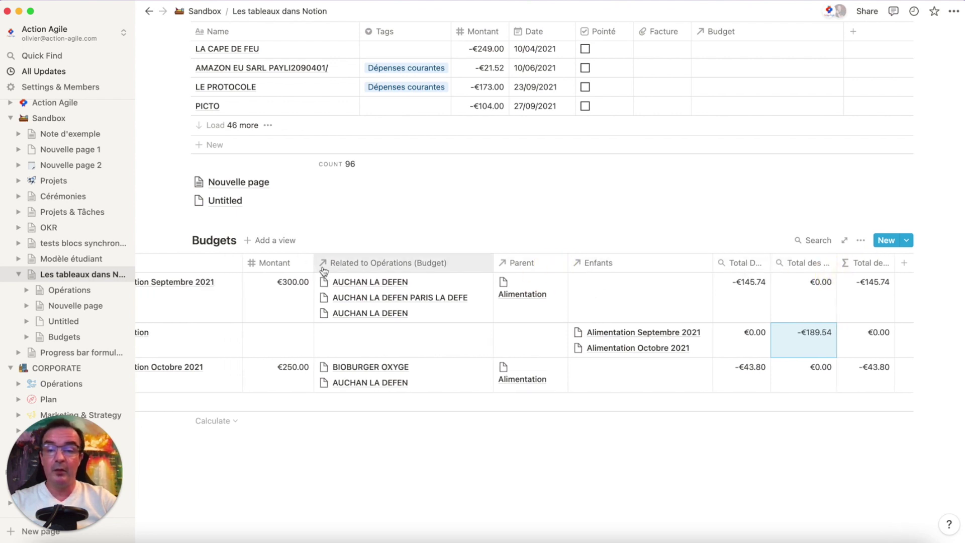
drag(314, 263, 300, 263)
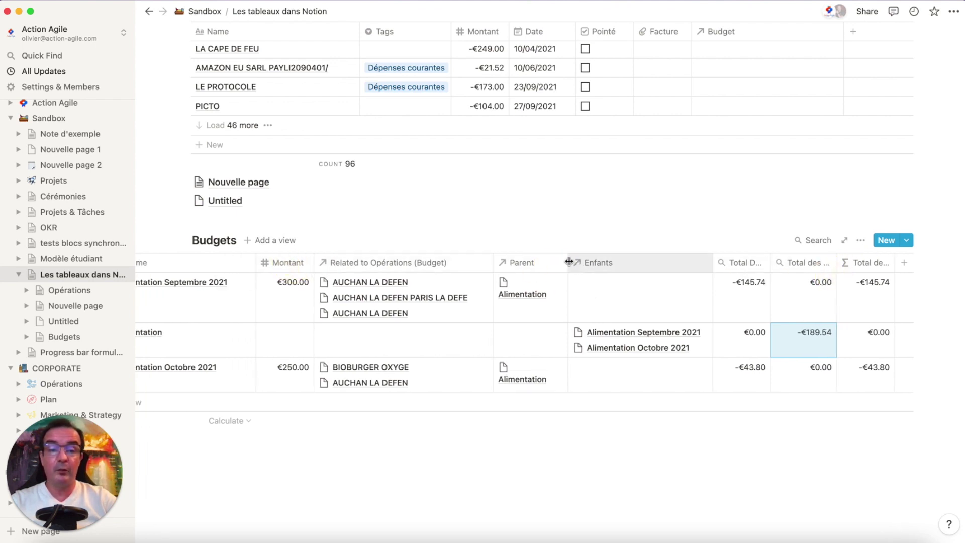
drag(569, 263, 572, 263)
scroll(384, 312, left, 3)
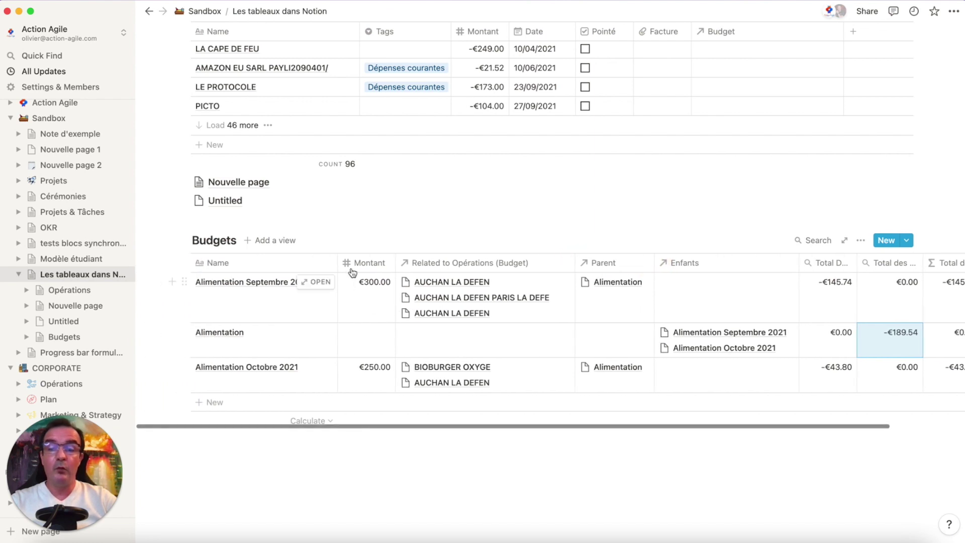
drag(324, 265, 319, 265)
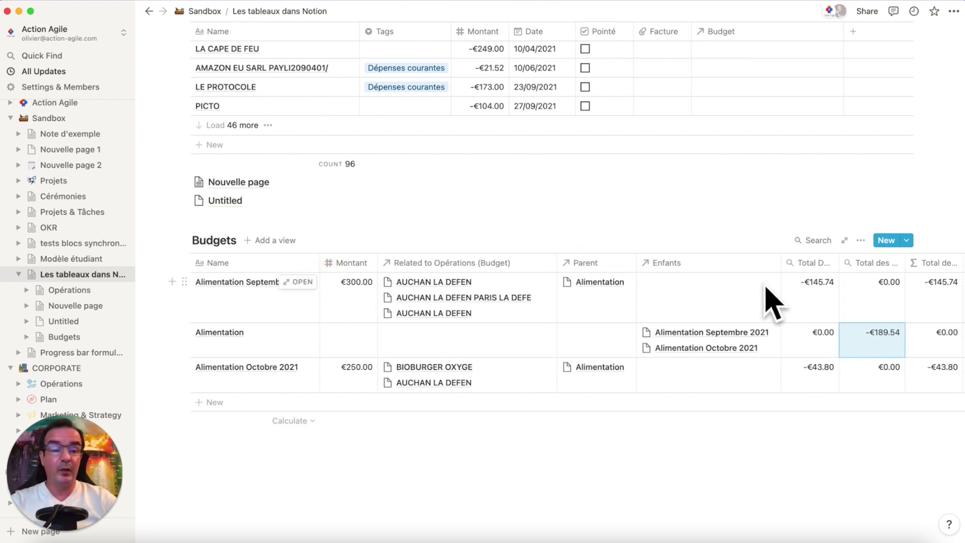